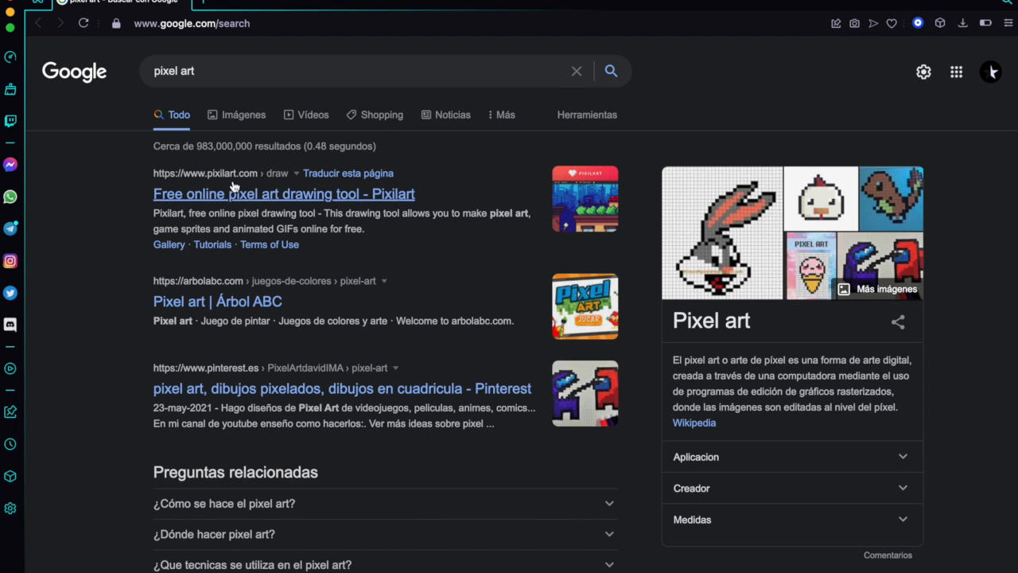
Step: Search Google for "pixil art" and open the Pixilart online drawing tool
drag(206, 173, 435, 224)
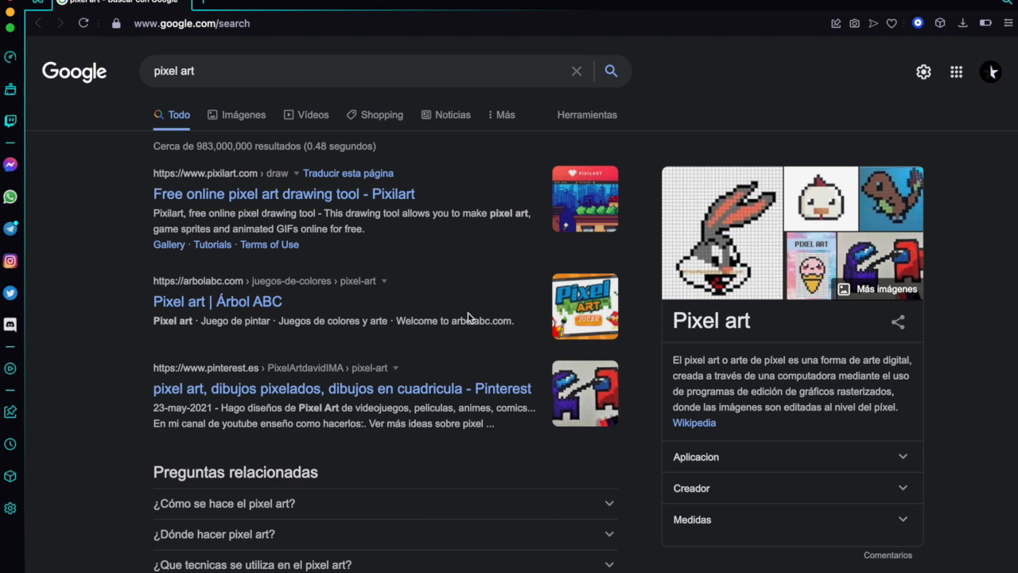
click(301, 71)
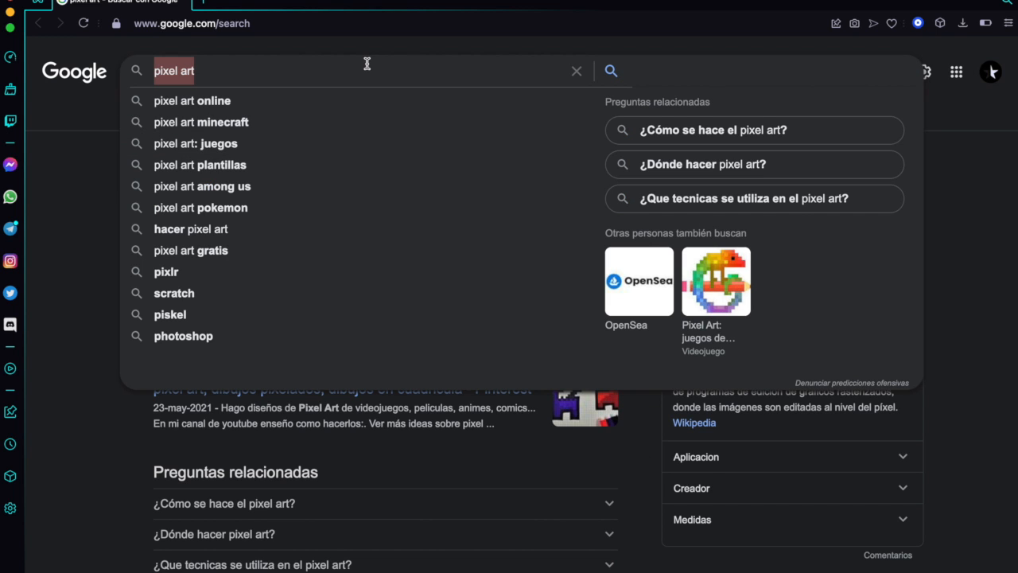
text(pix)
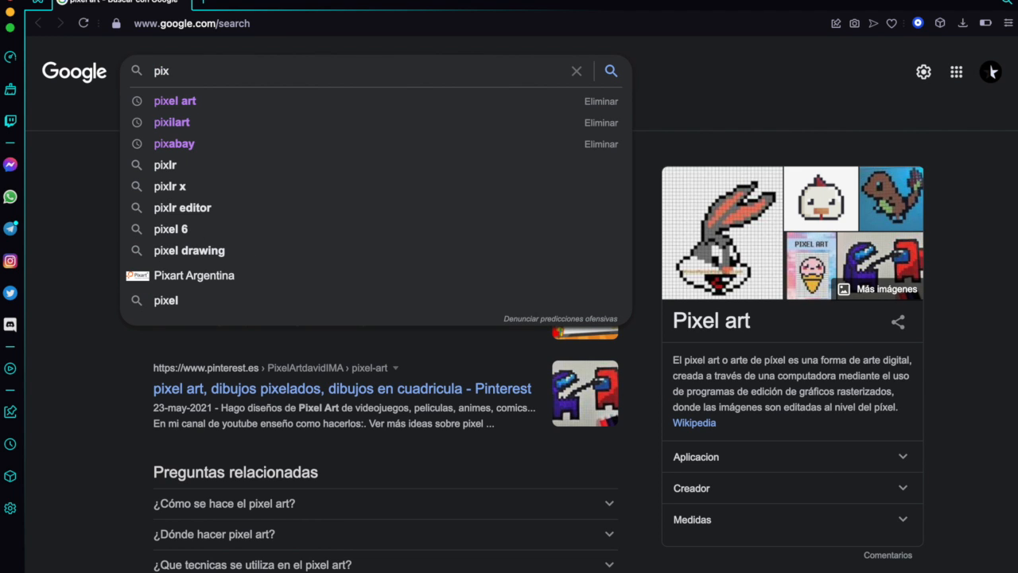
text(il art)
key(Return)
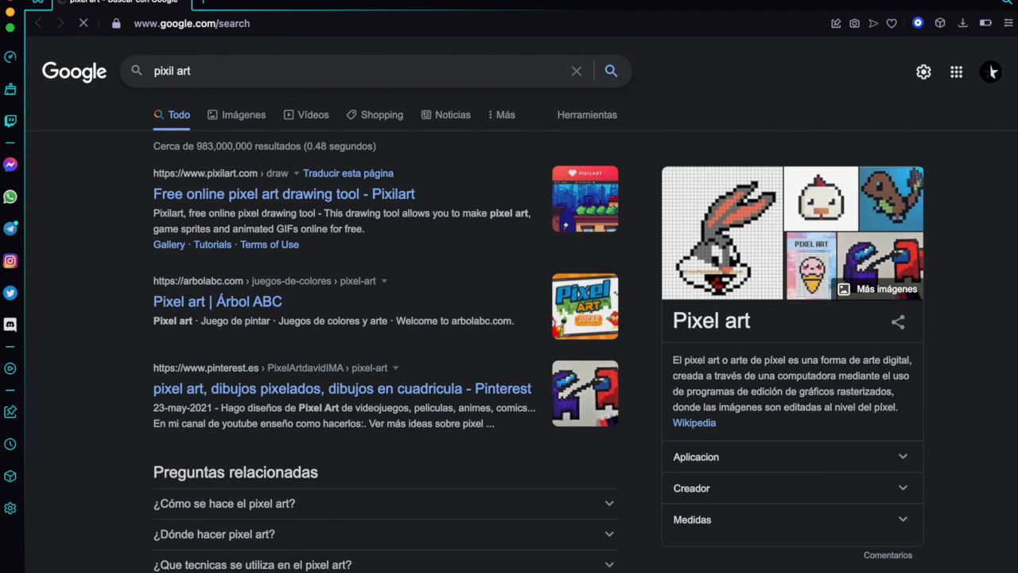
scroll(270, 200, down, 1)
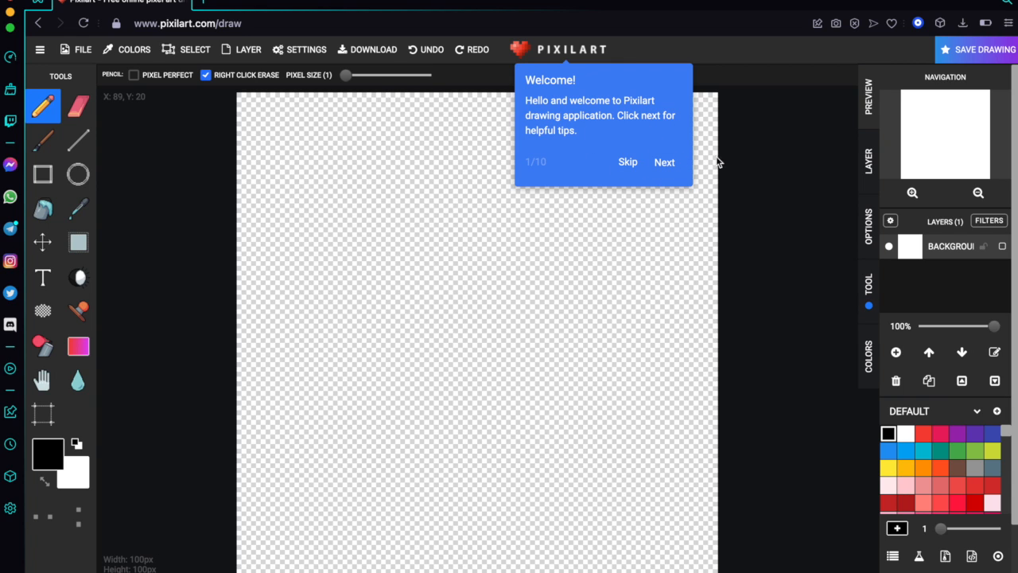
Step: Go through all ten welcome tips of the drawing application and finish the tour
click(664, 162)
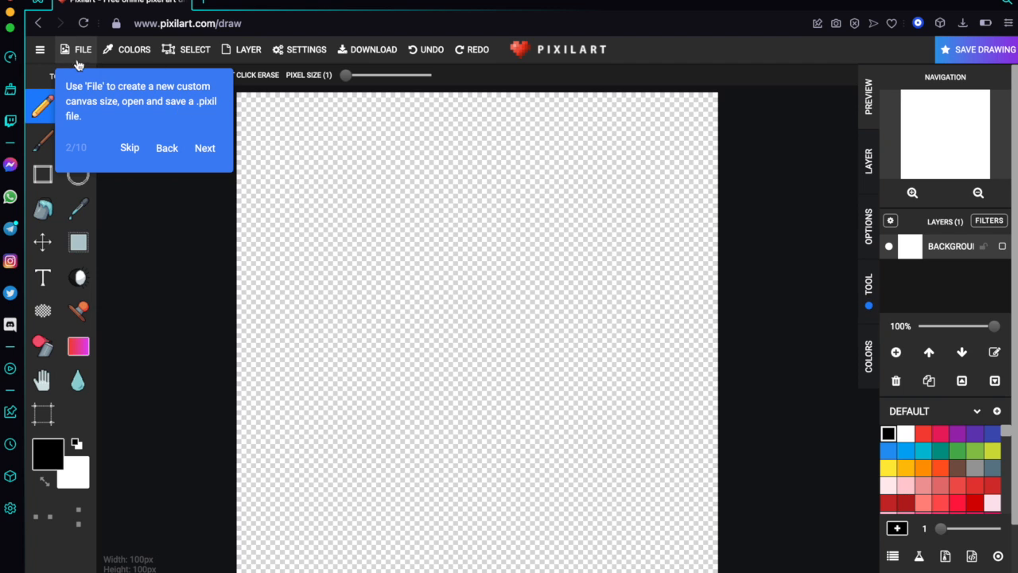
click(203, 146)
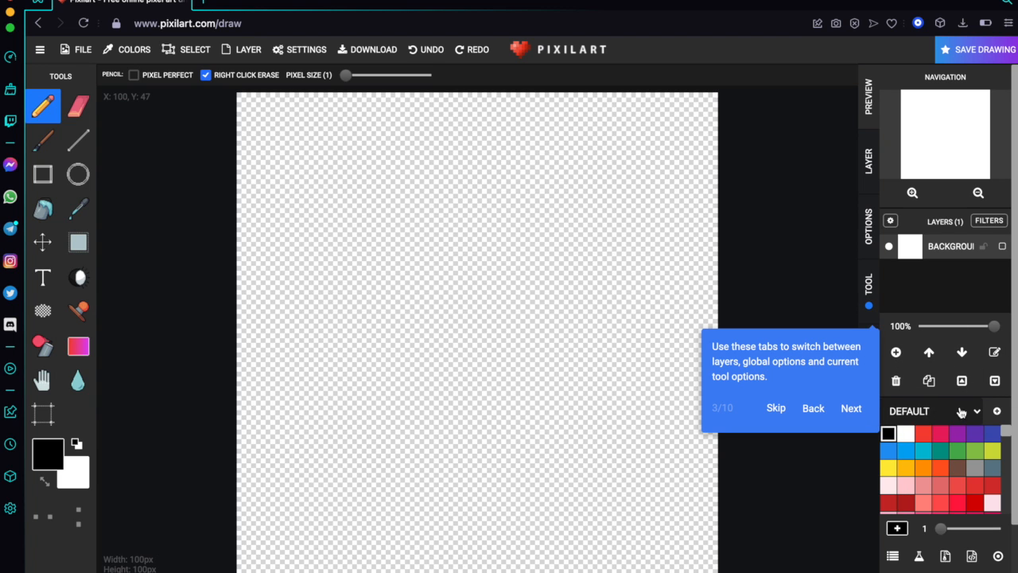
click(851, 408)
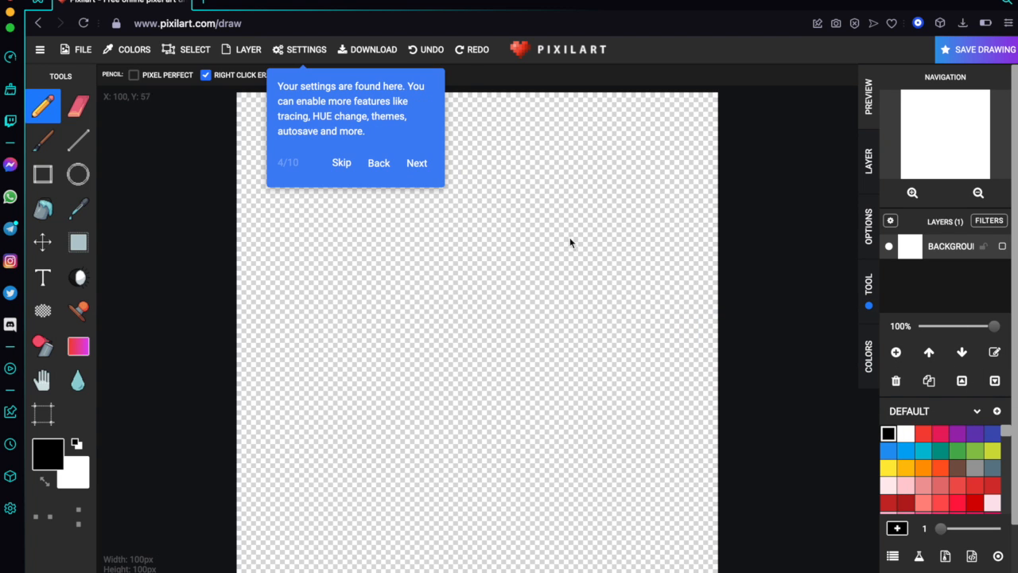
click(416, 161)
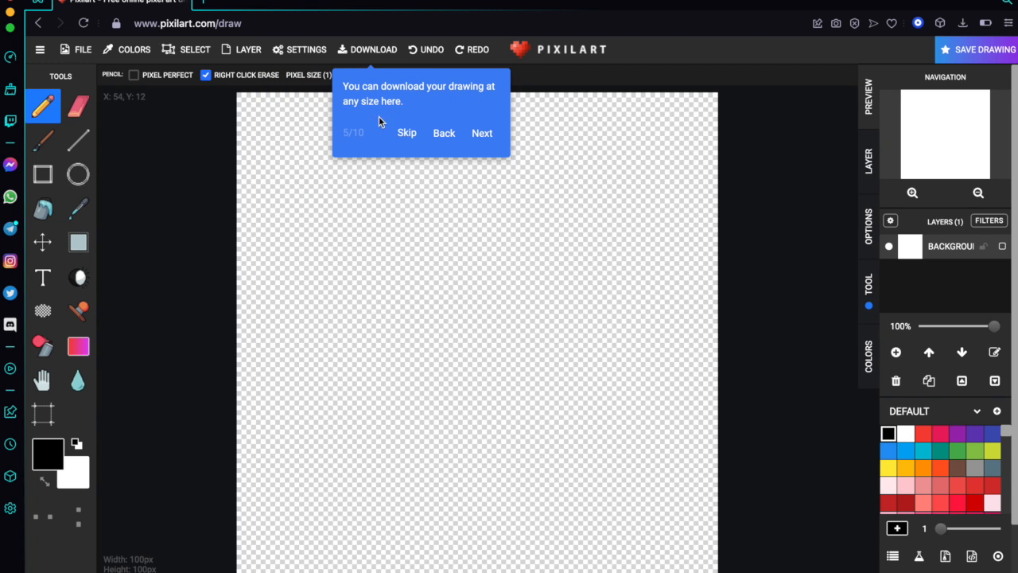
click(483, 135)
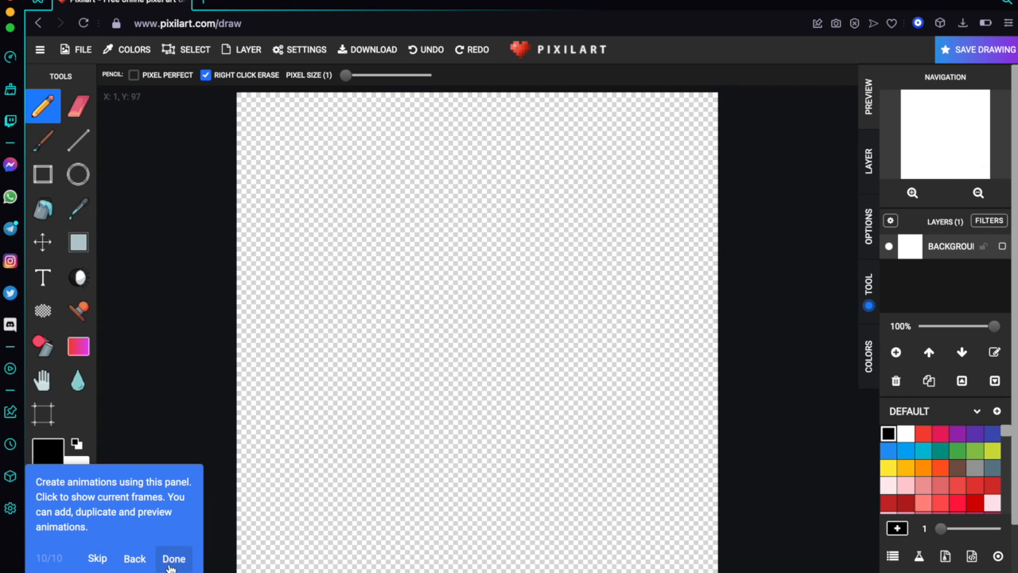
click(171, 560)
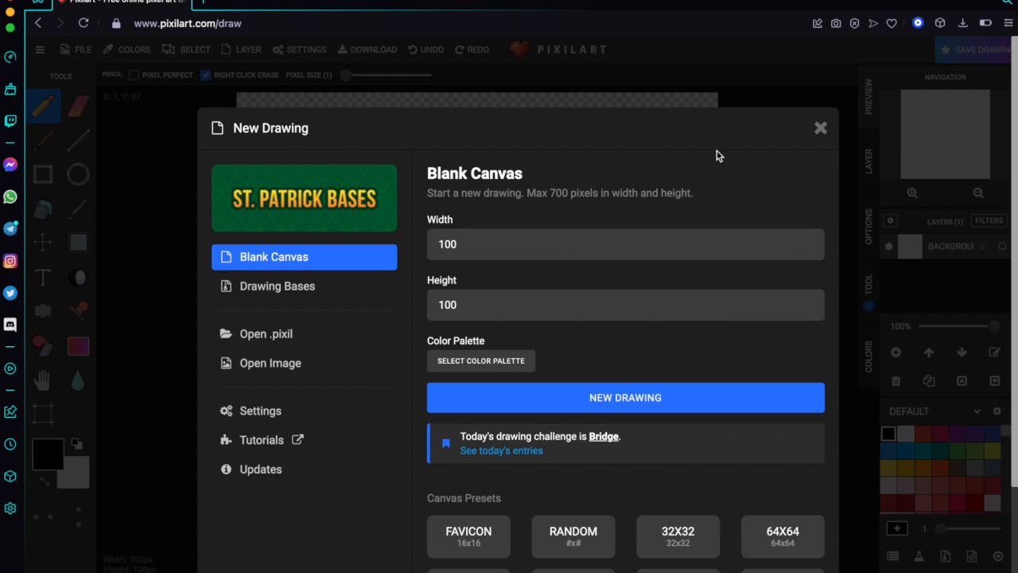
Step: Dismiss the New Drawing dialog without creating a new canvas
scroll(829, 130, up, 5)
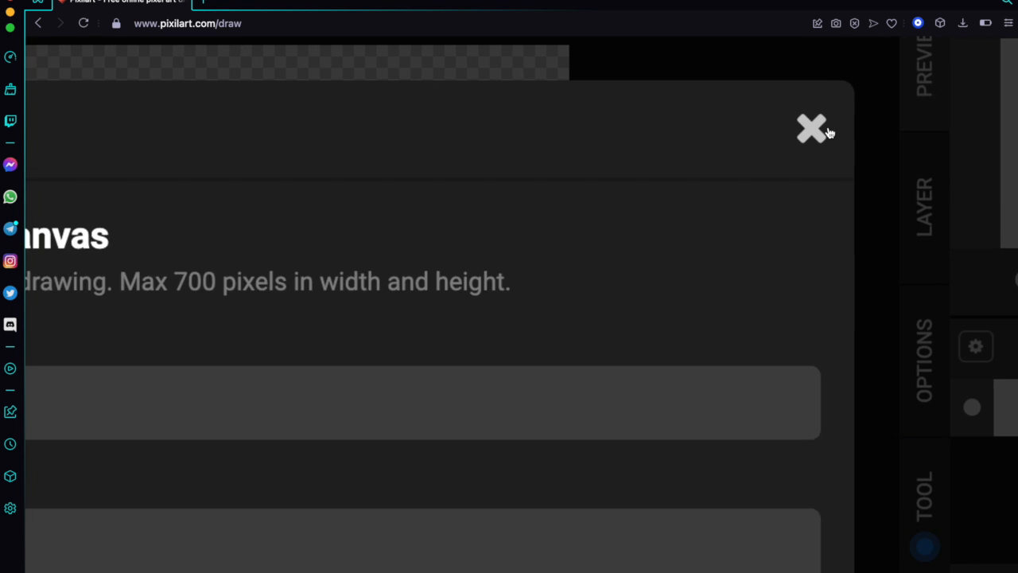
click(816, 130)
scroll(711, 105, down, 5)
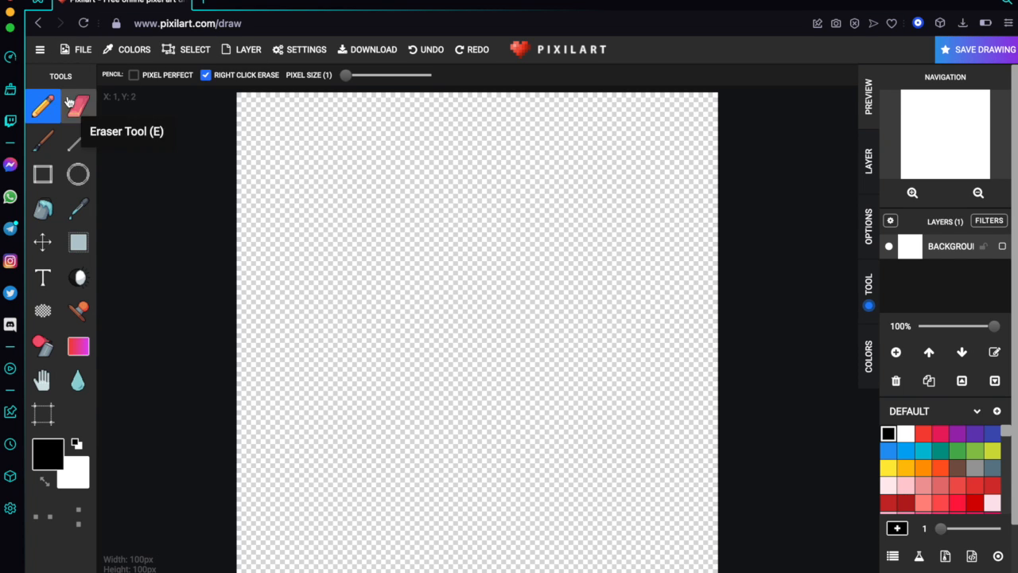
Step: Leave the drawing editor for the Pixilart home page
click(94, 52)
click(39, 50)
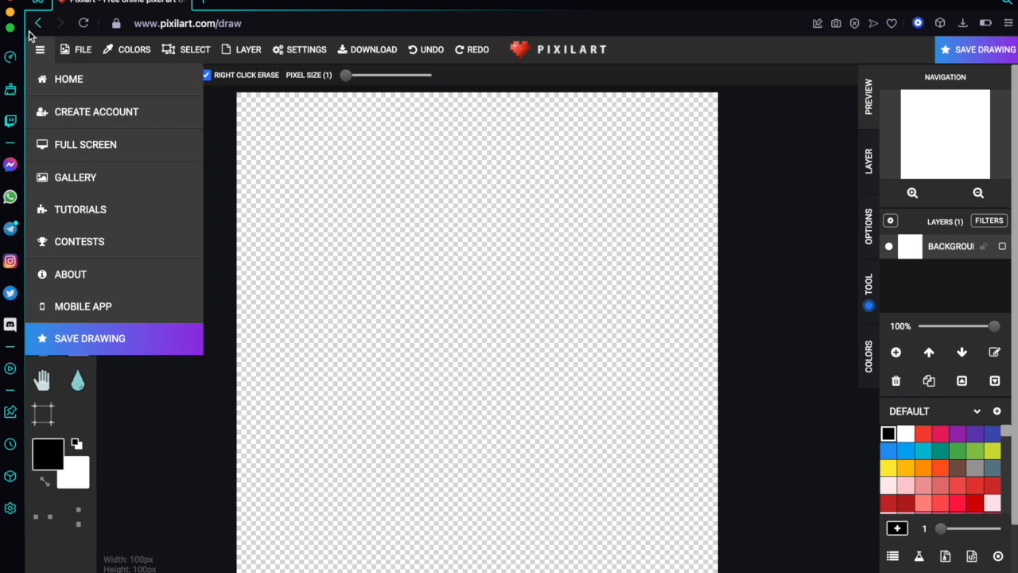
click(65, 80)
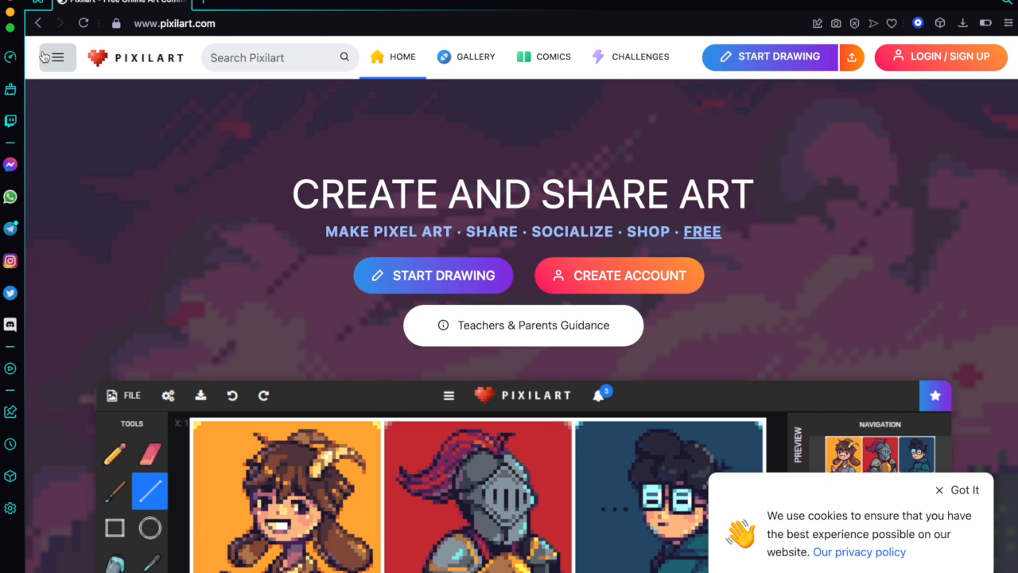
Step: Look over the site's navigation menu and browse the Staff Picks artworks on the home page
click(49, 57)
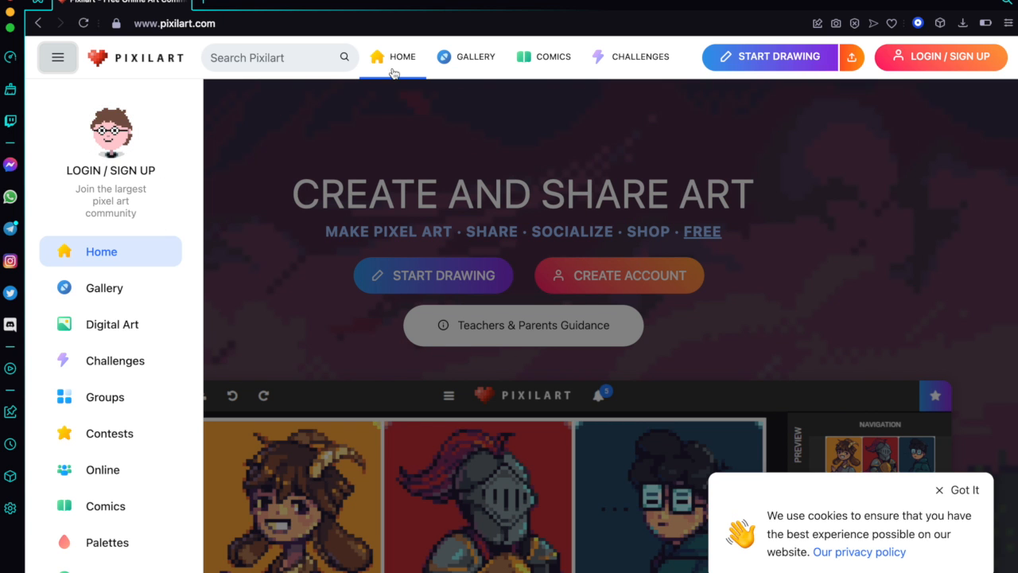
click(60, 59)
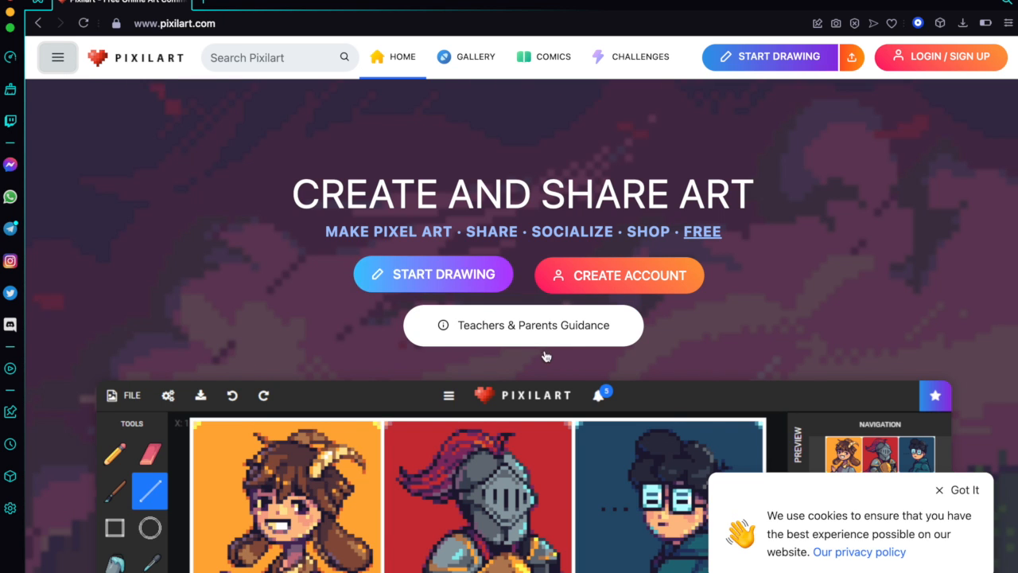
scroll(525, 445, down, 5)
scroll(524, 450, down, 6)
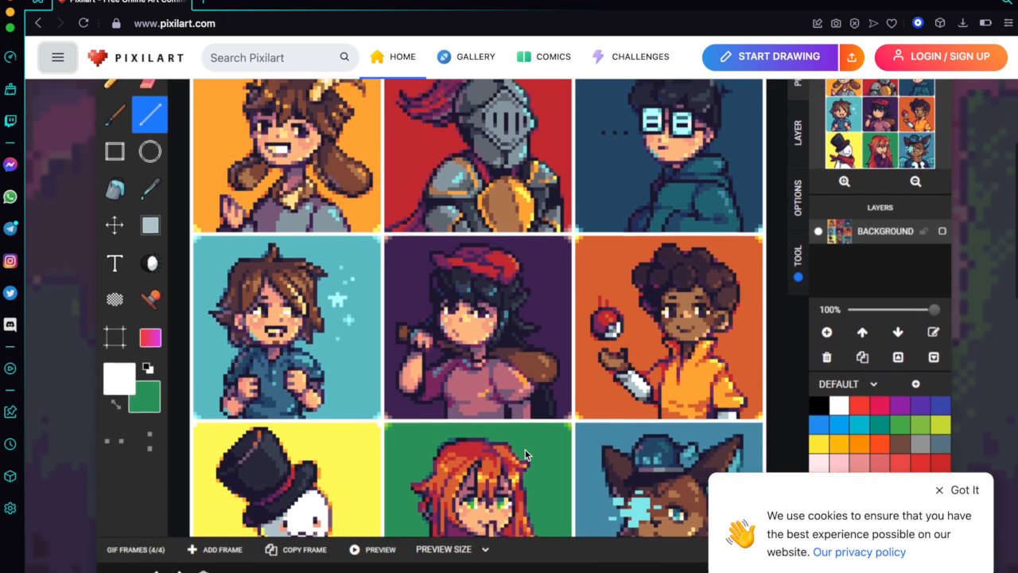
scroll(551, 396, down, 8)
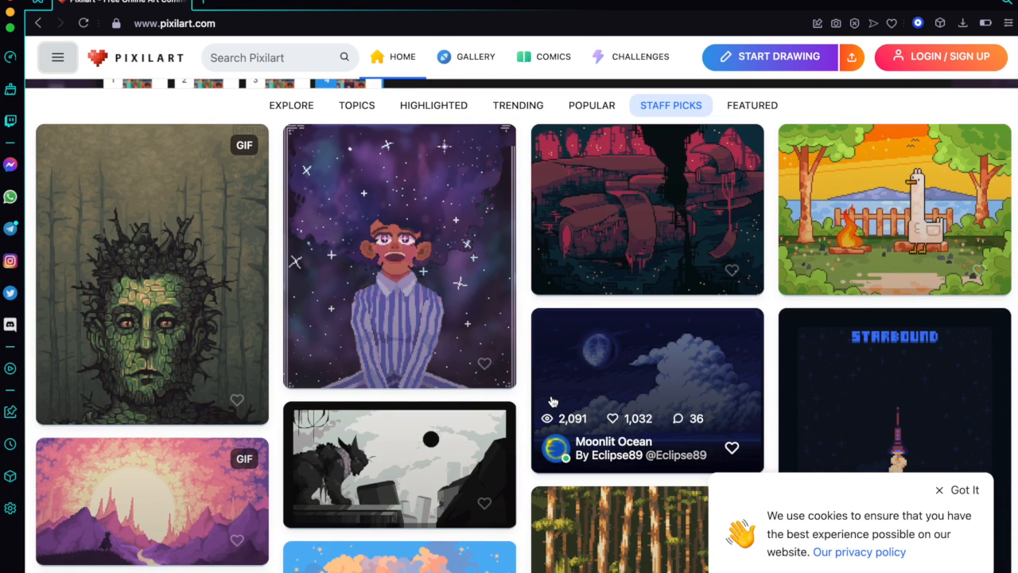
scroll(532, 362, down, 10)
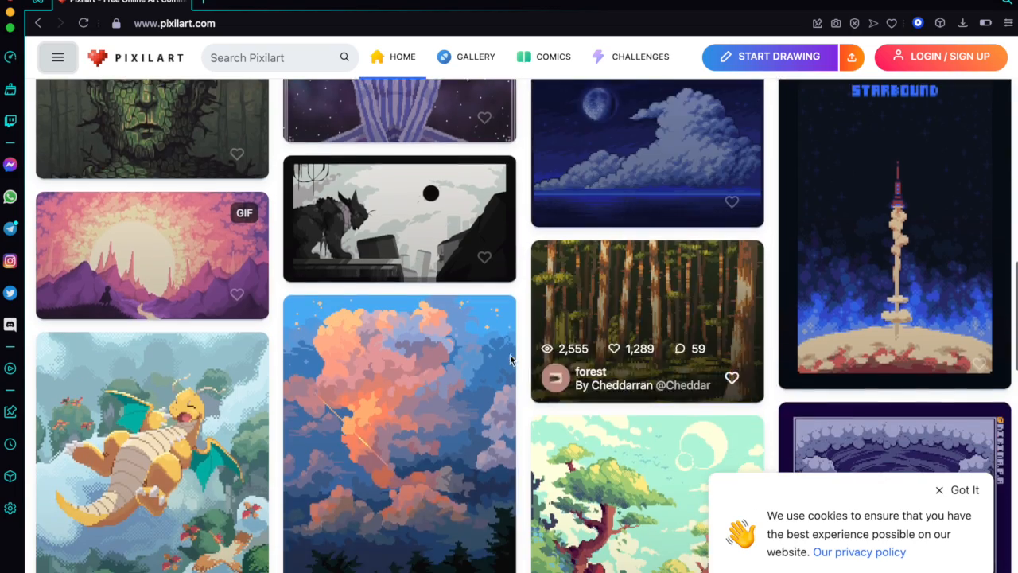
scroll(488, 363, down, 9)
scroll(489, 368, up, 11)
scroll(488, 365, up, 15)
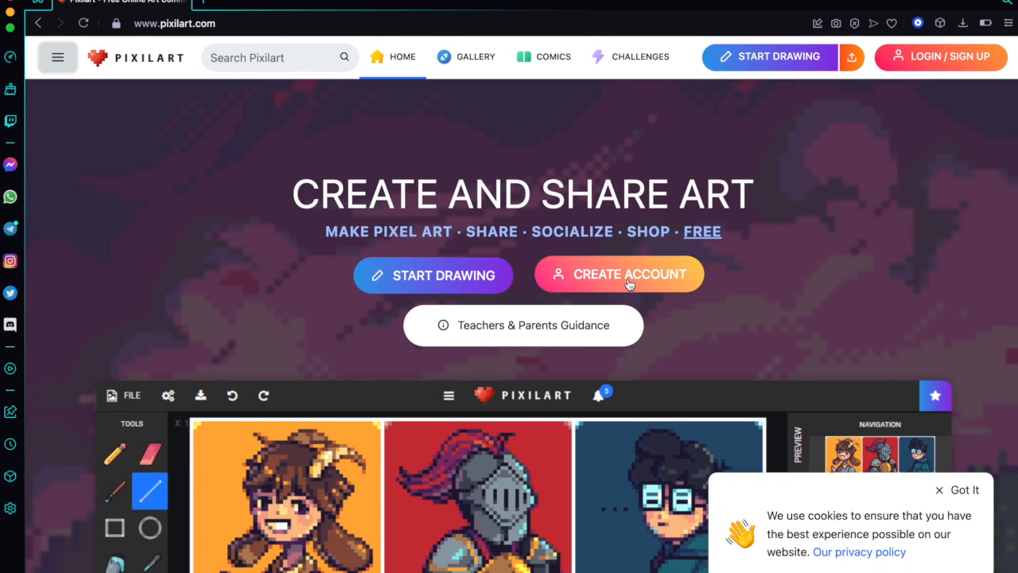
Step: Create a Pixilart account by connecting with Google, and look at the options in the account menu
click(606, 276)
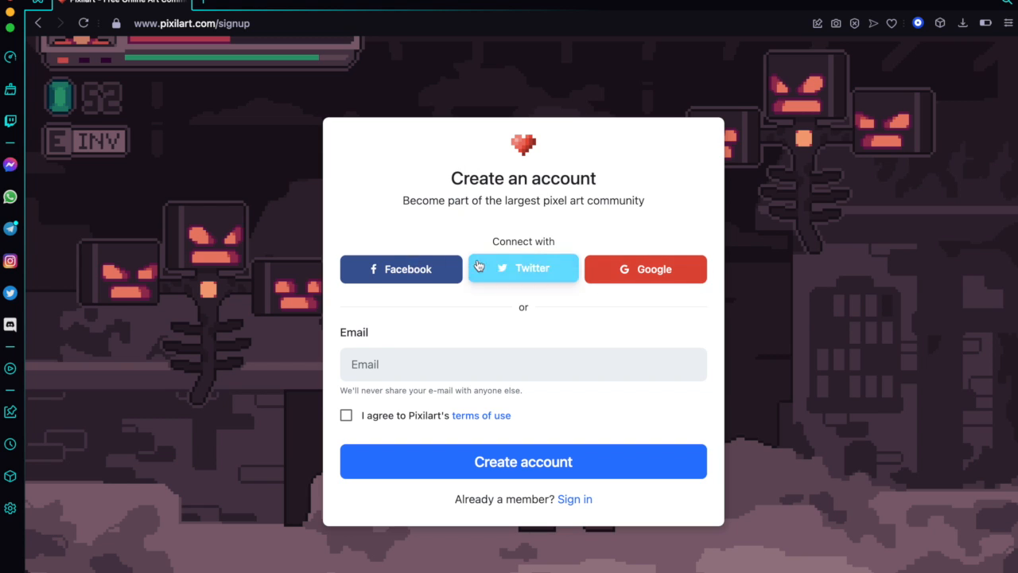
click(651, 276)
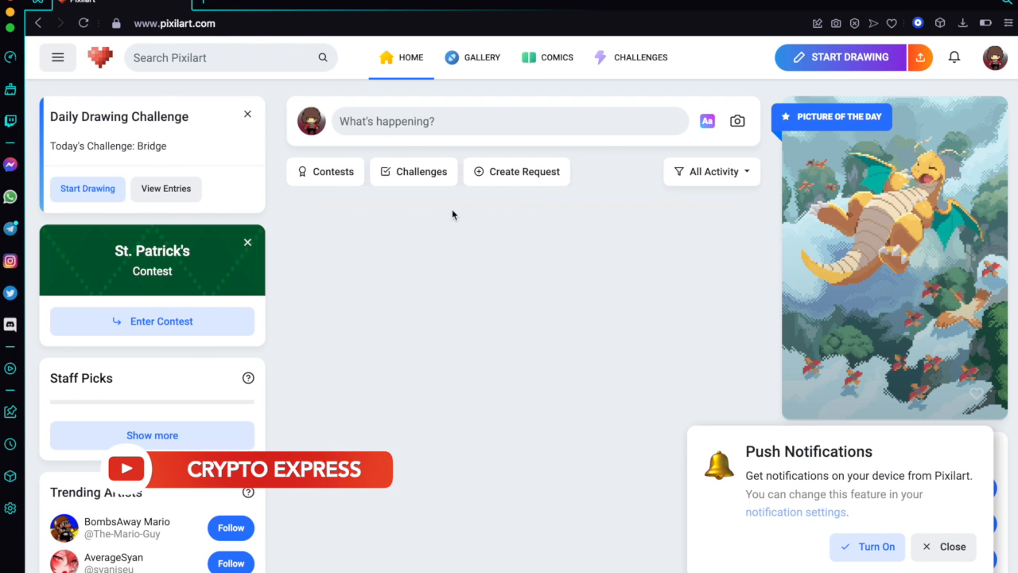
click(995, 57)
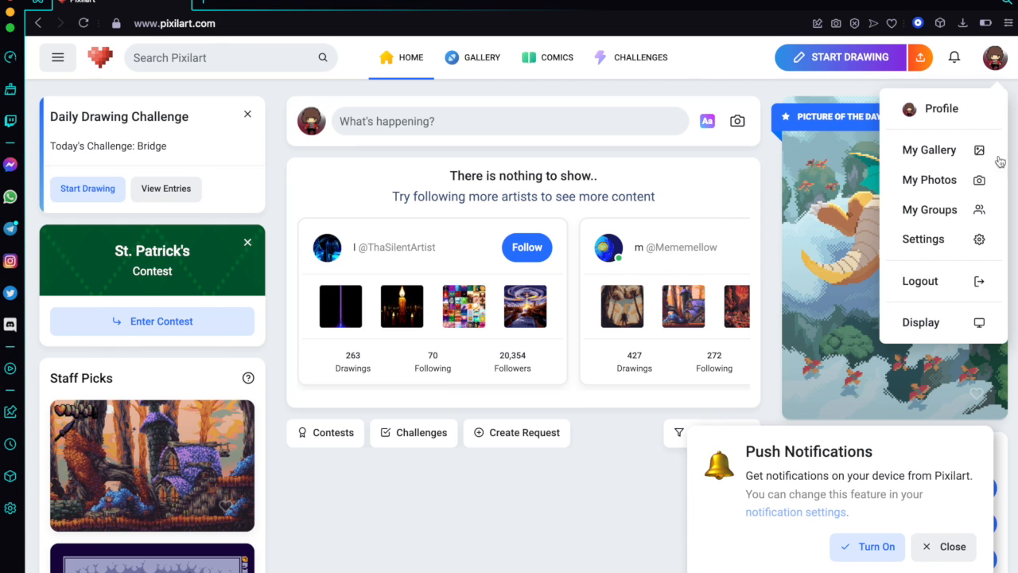
click(704, 181)
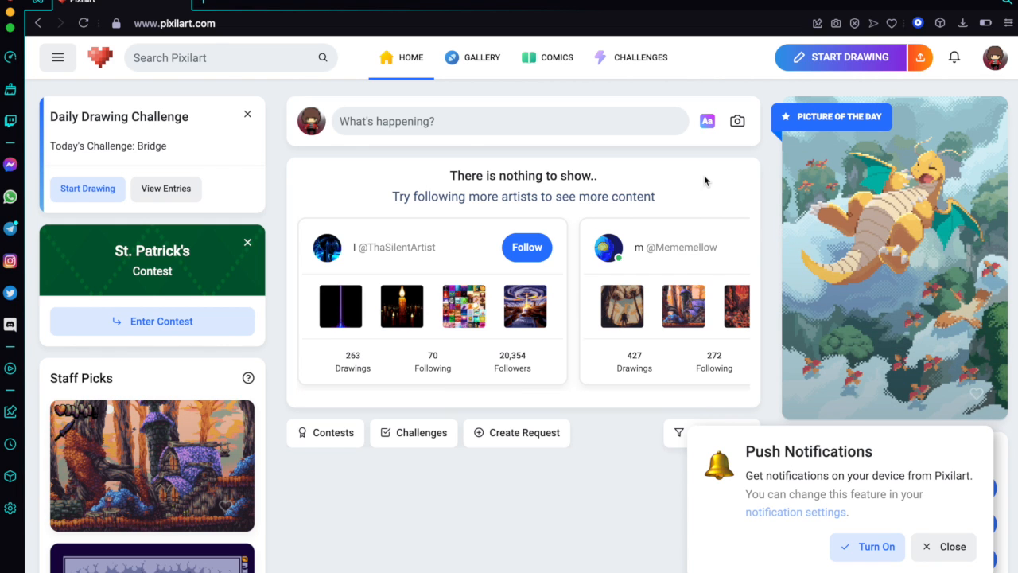
Step: Start drawing from the home page and continue with the autosaved canvas
click(856, 64)
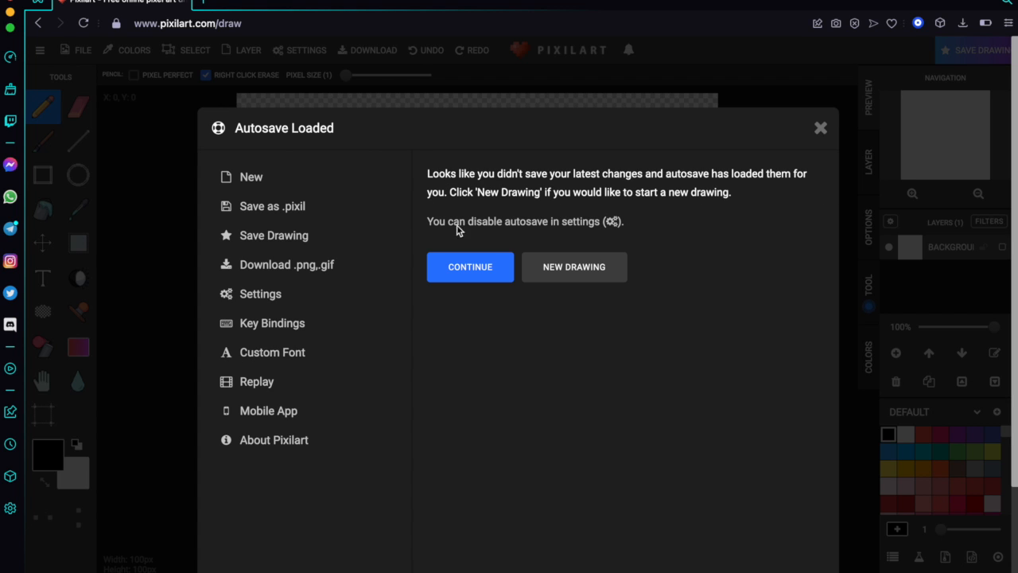
click(480, 268)
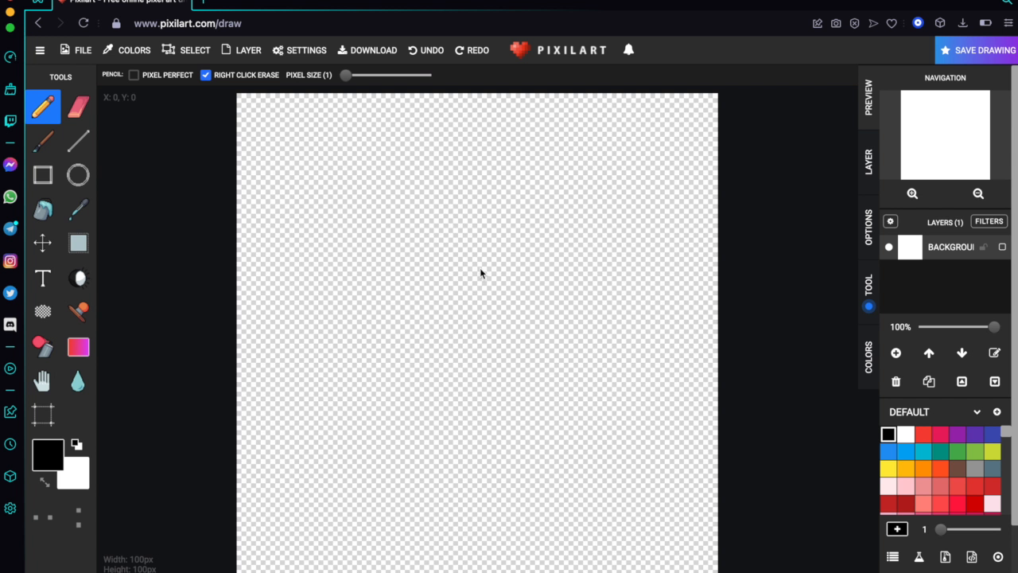
scroll(374, 111, up, 5)
scroll(373, 111, down, 5)
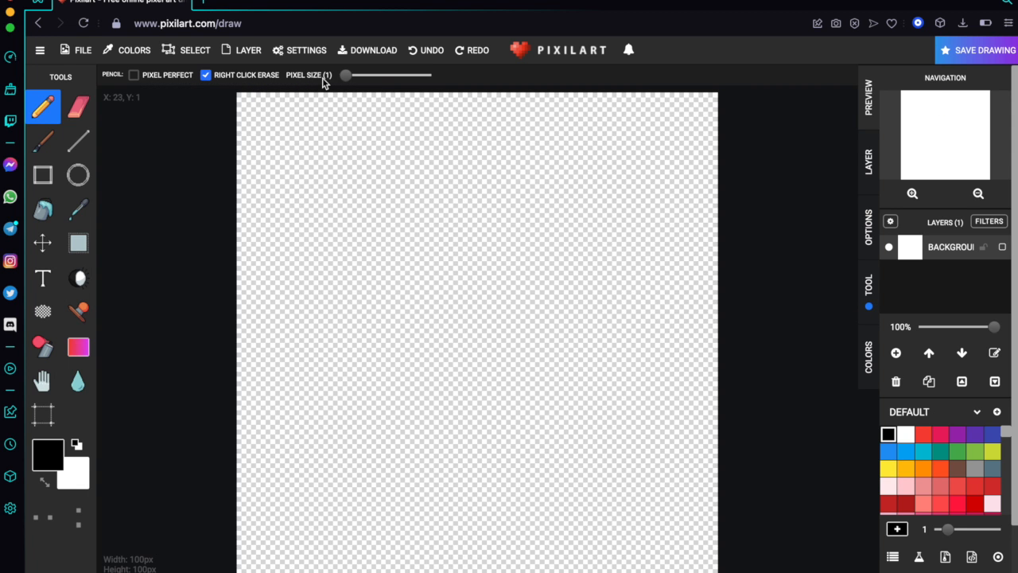
Step: Try out larger pixel sizes, 12 for the Pencil and 22 for the Eraser
scroll(30, 171, up, 5)
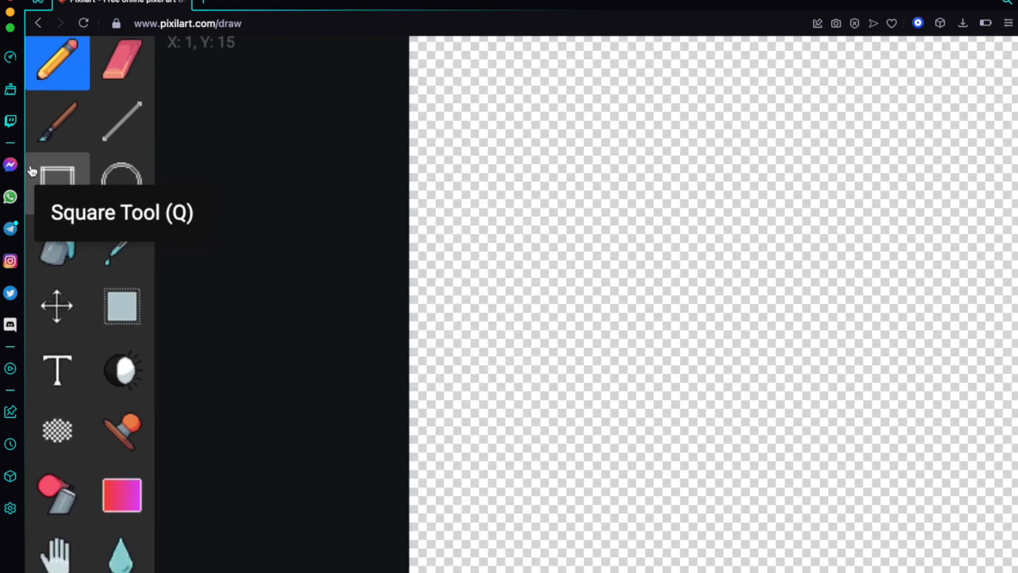
scroll(31, 171, up, 5)
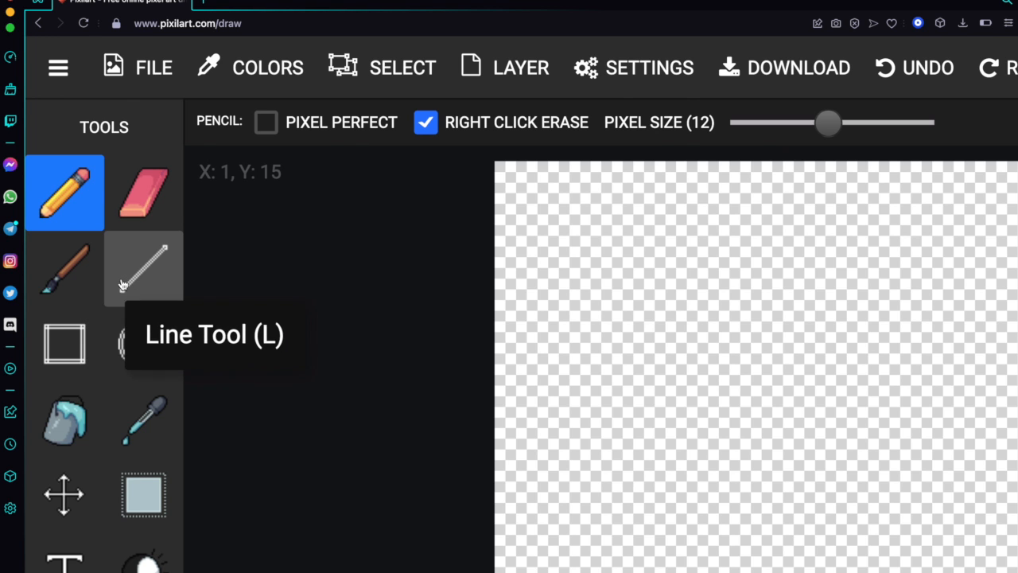
scroll(142, 293, down, 2)
scroll(105, 241, down, 2)
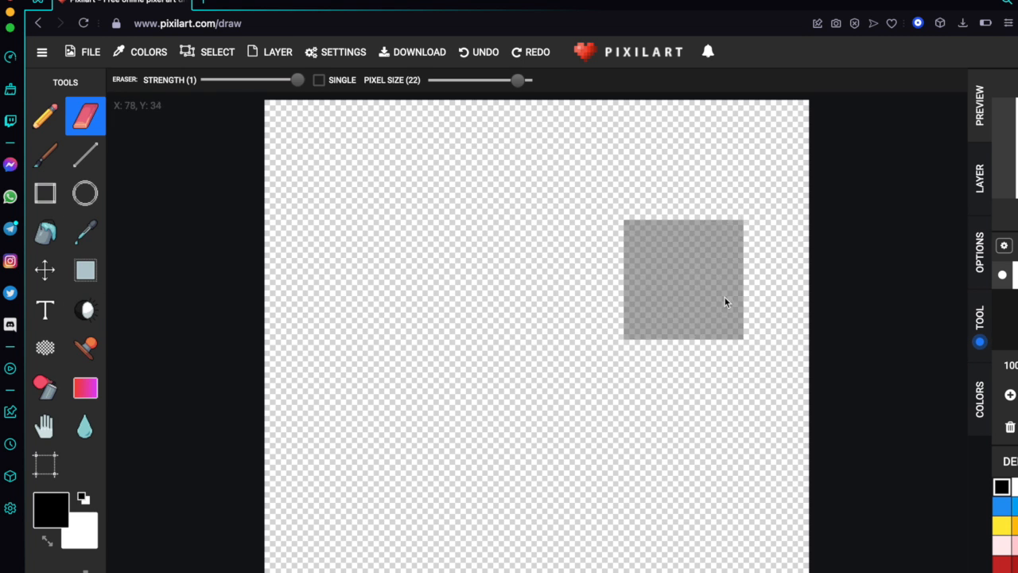
key(super+minus)
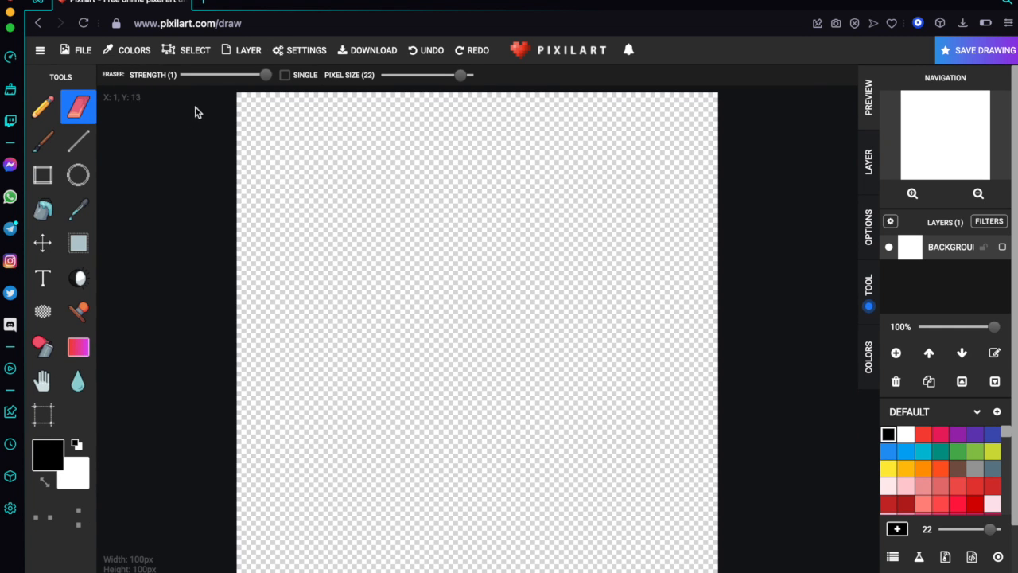
Step: Set up the Pencil with a red primary colour (R 232, G 16, B 67) and a pixel size of 6
click(44, 107)
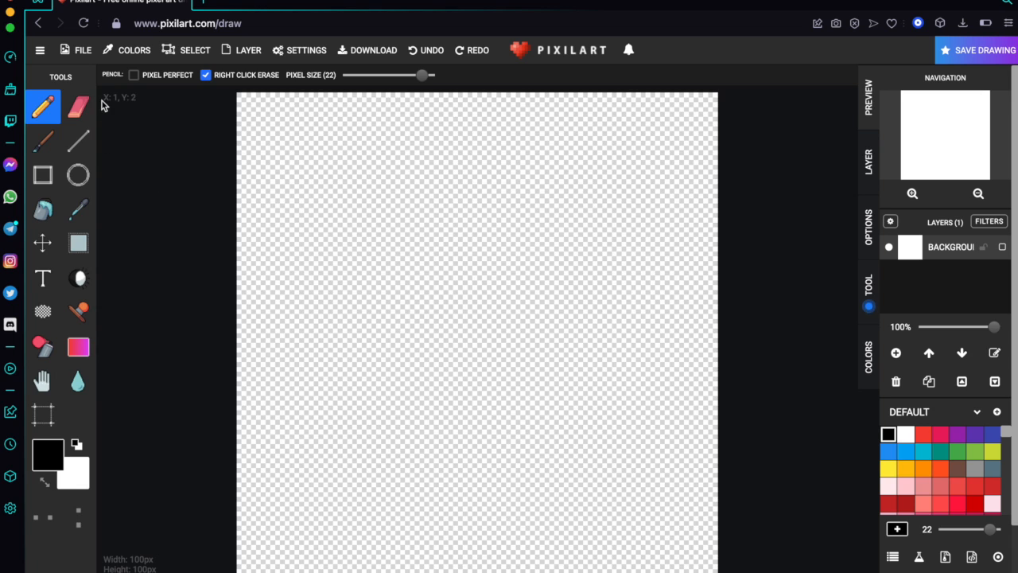
click(50, 465)
click(167, 484)
click(141, 490)
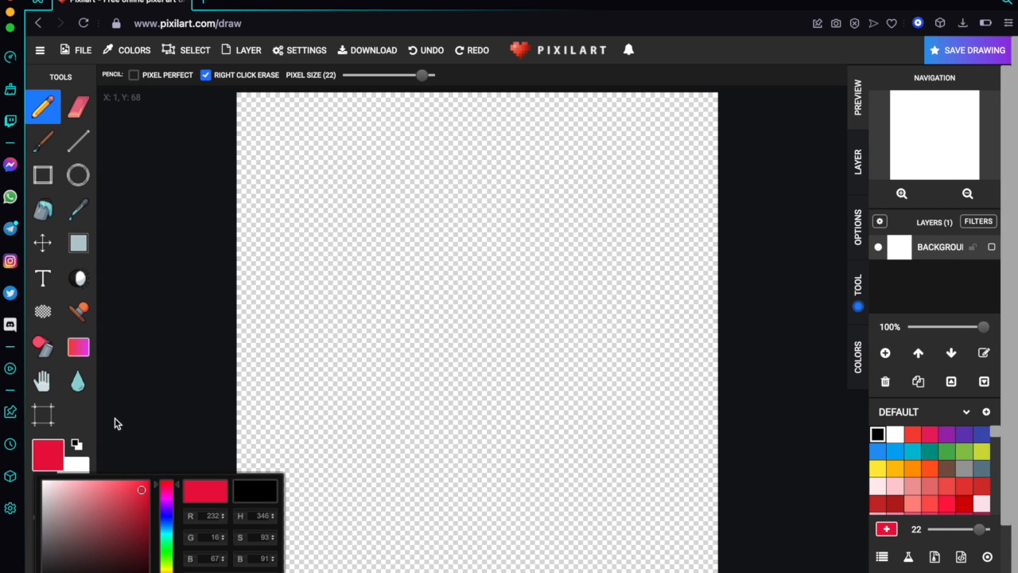
drag(420, 74, 363, 75)
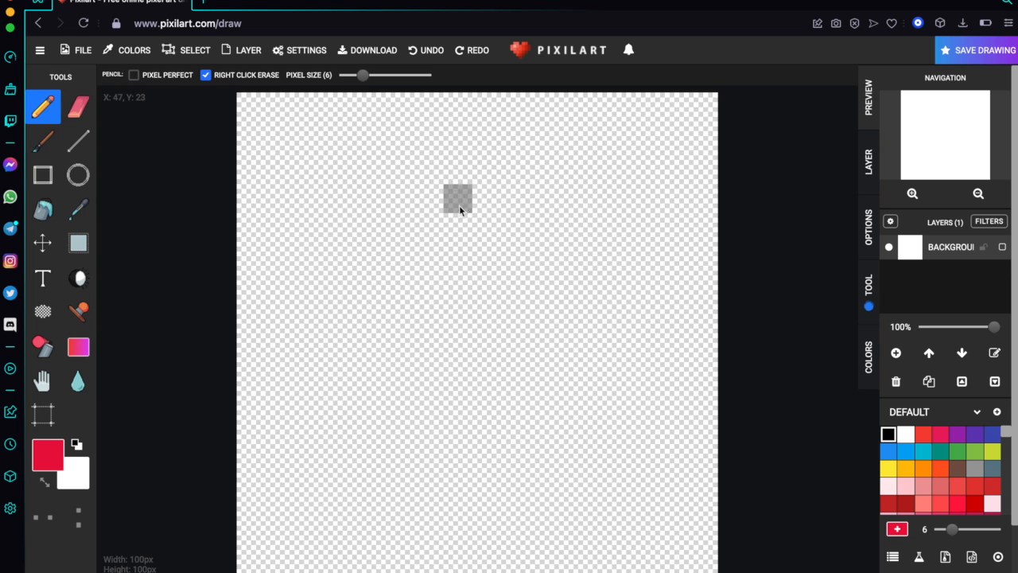
Step: Draw a red block outline of a rocket with a pointed nose, straight sides and stepped fins, and move it slightly up and right
click(459, 226)
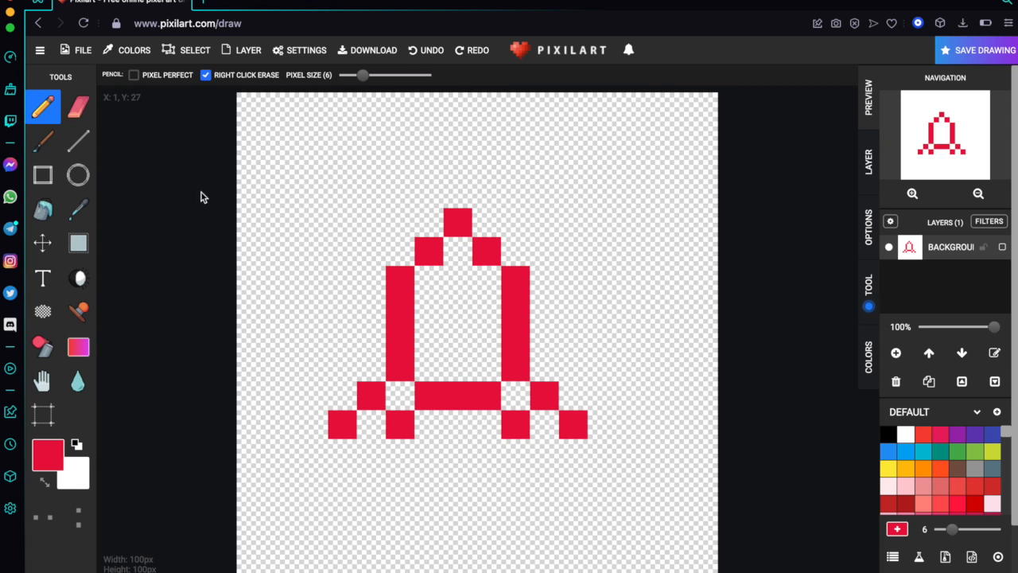
click(43, 242)
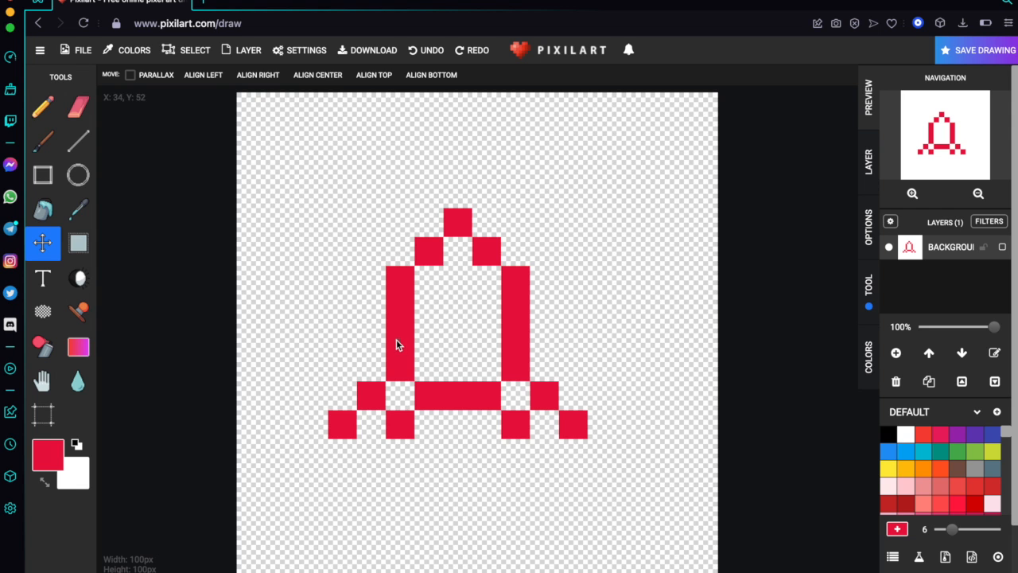
mouse_move(397, 345)
mouse_down()
mouse_move(407, 350)
mouse_move(417, 280)
mouse_move(459, 319)
mouse_move(411, 337)
mouse_move(450, 291)
mouse_move(424, 330)
mouse_move(411, 314)
mouse_move(421, 334)
mouse_move(438, 307)
mouse_move(421, 284)
mouse_move(416, 323)
mouse_up()
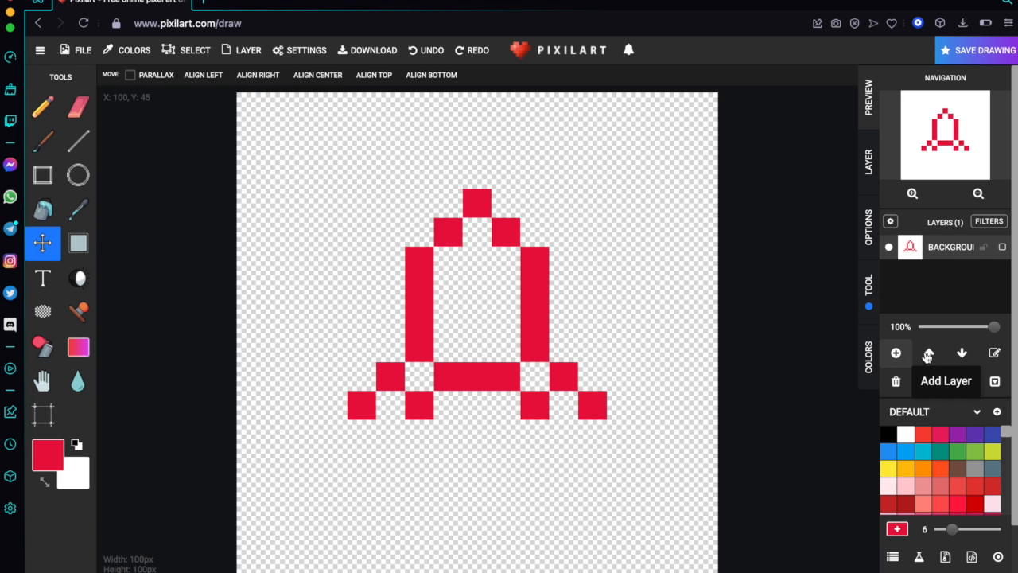
Step: Add a new layer above the background and rename it 1
scroll(936, 355, up, 2)
scroll(937, 357, up, 2)
scroll(923, 352, down, 5)
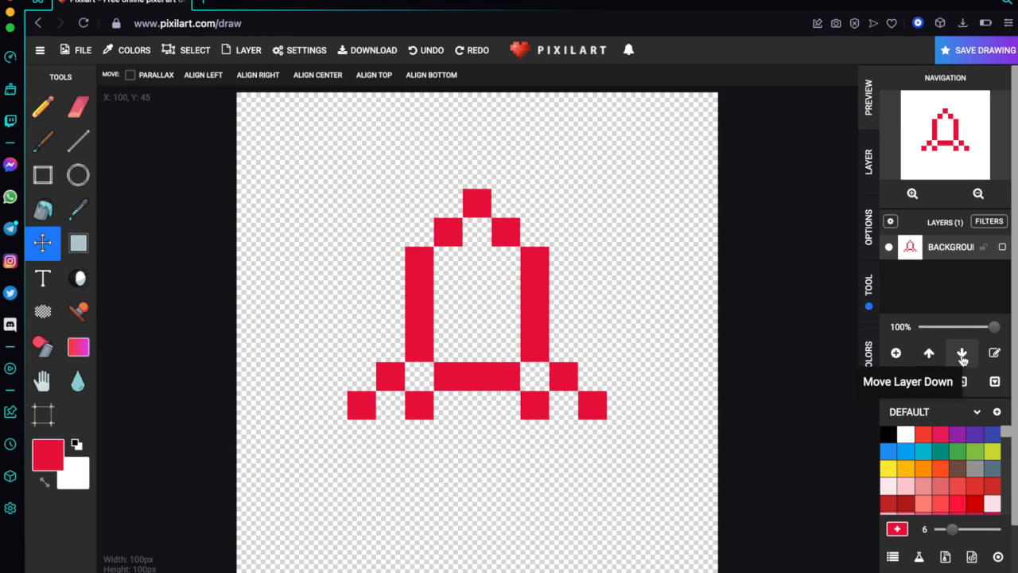
click(897, 352)
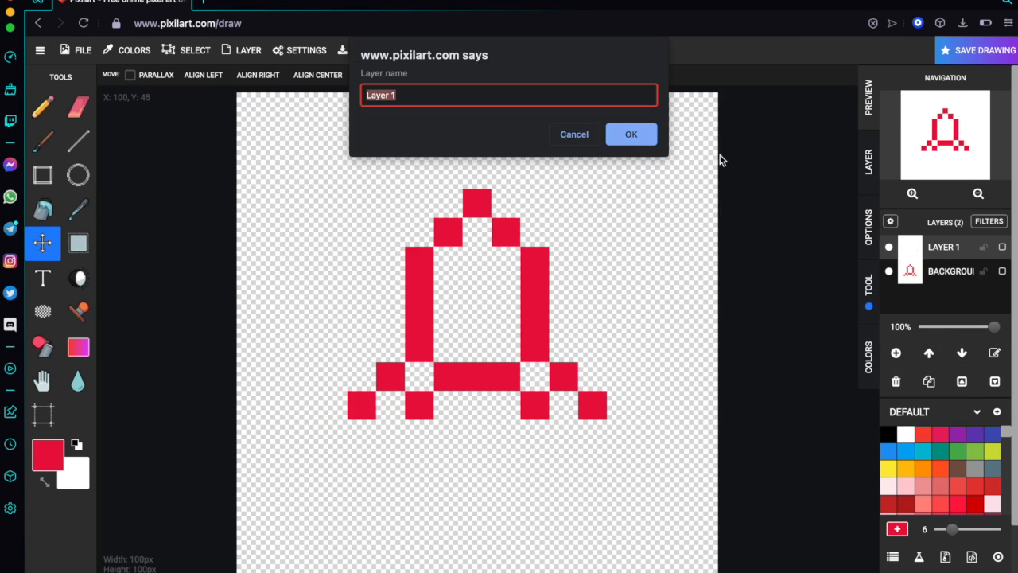
click(575, 134)
double_click(979, 250)
text(1)
click(632, 136)
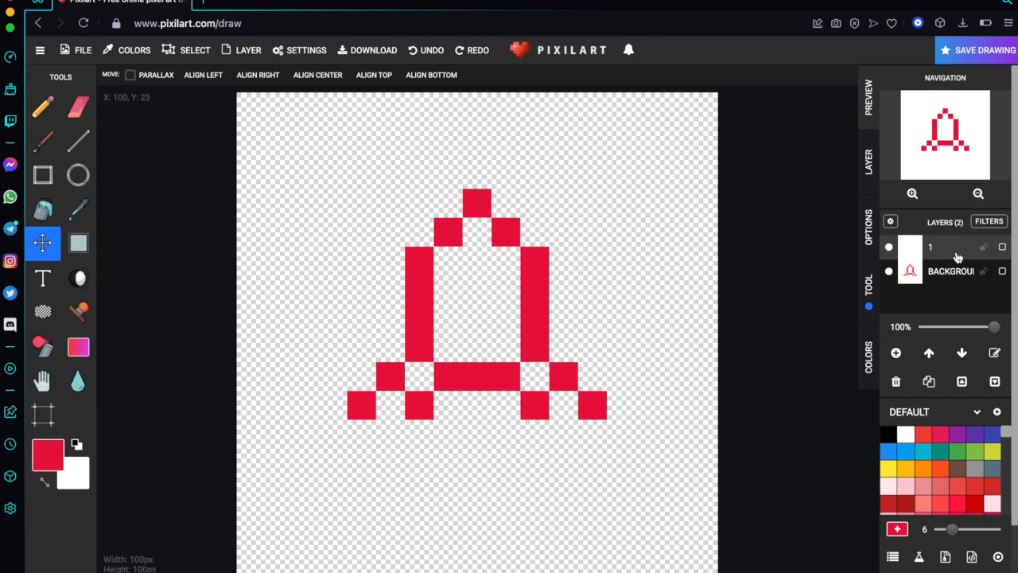
Step: Return to the Pencil and set the primary colour to blue (R 16, G 123, B 230)
click(41, 107)
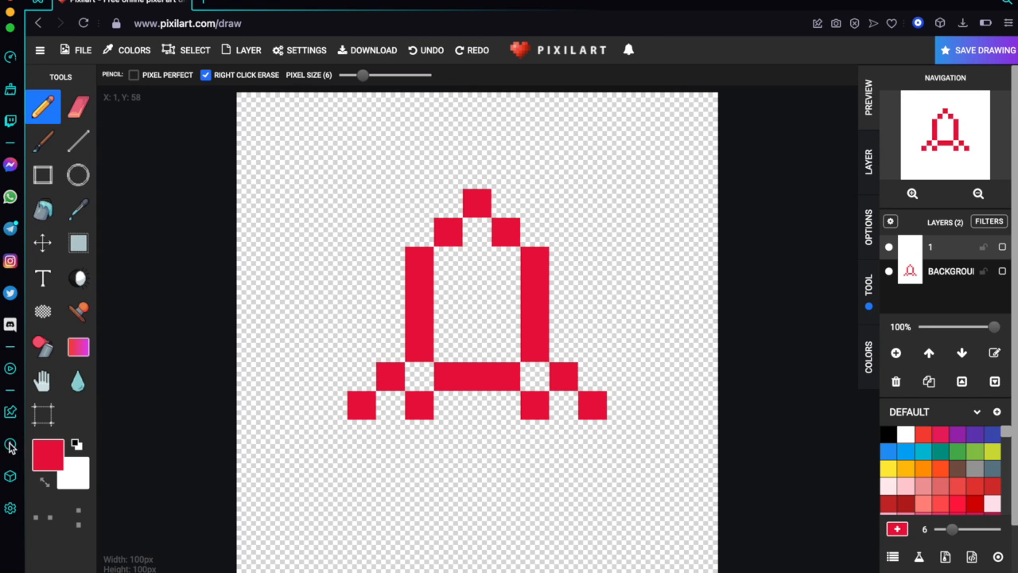
click(43, 455)
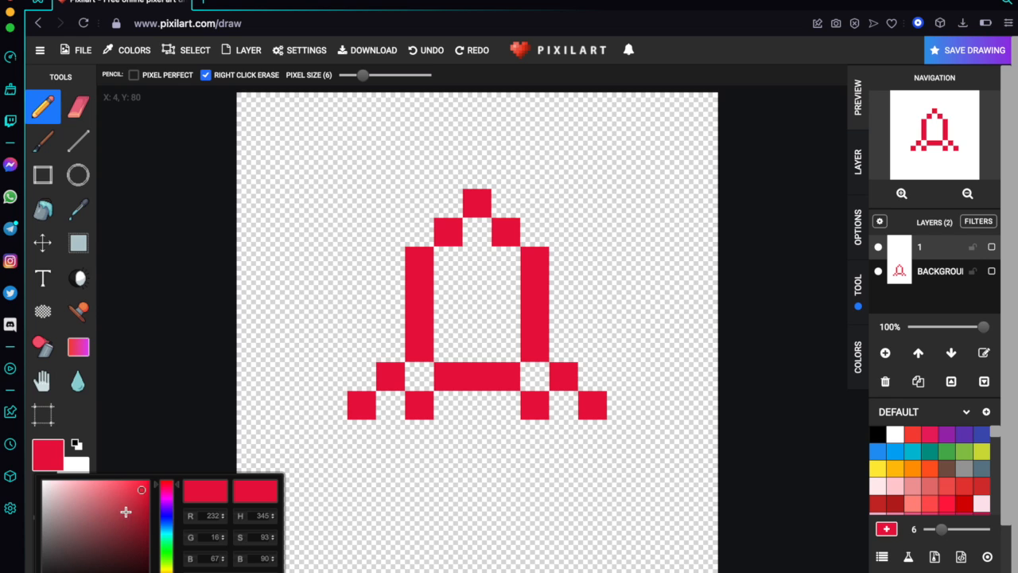
drag(166, 513, 167, 524)
click(255, 571)
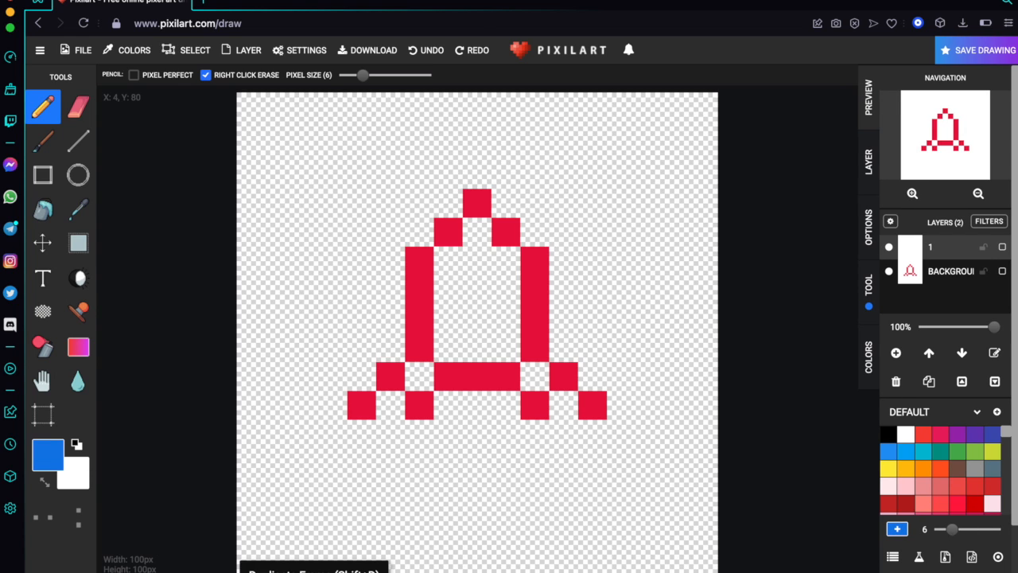
Step: On layer 1, draw a blue stepped cap over the rocket's nose and an arrow shape of blue blocks inside its body
click(479, 263)
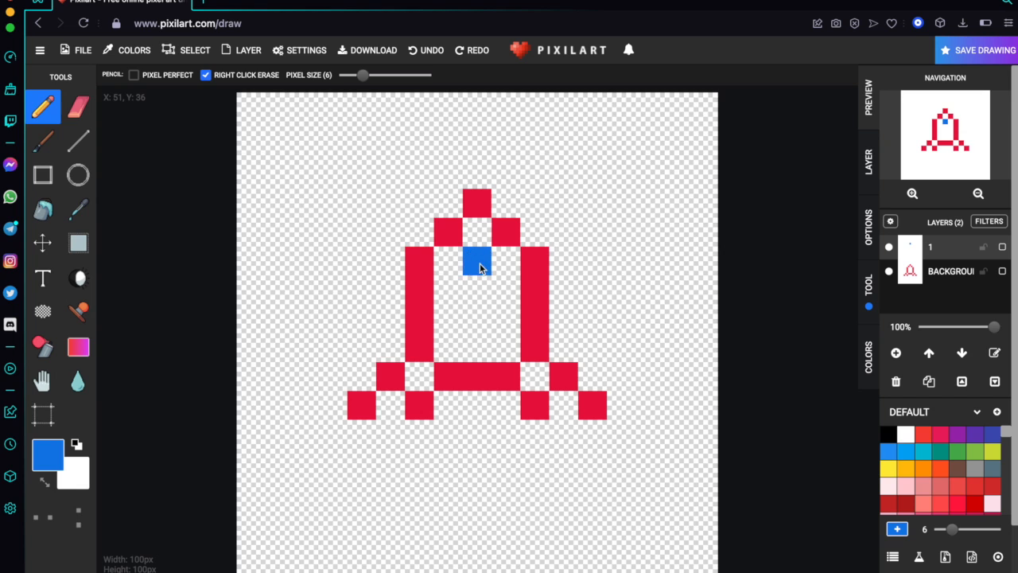
click(419, 231)
click(448, 203)
click(535, 231)
click(506, 204)
click(478, 175)
click(448, 289)
click(508, 289)
drag(477, 319, 480, 353)
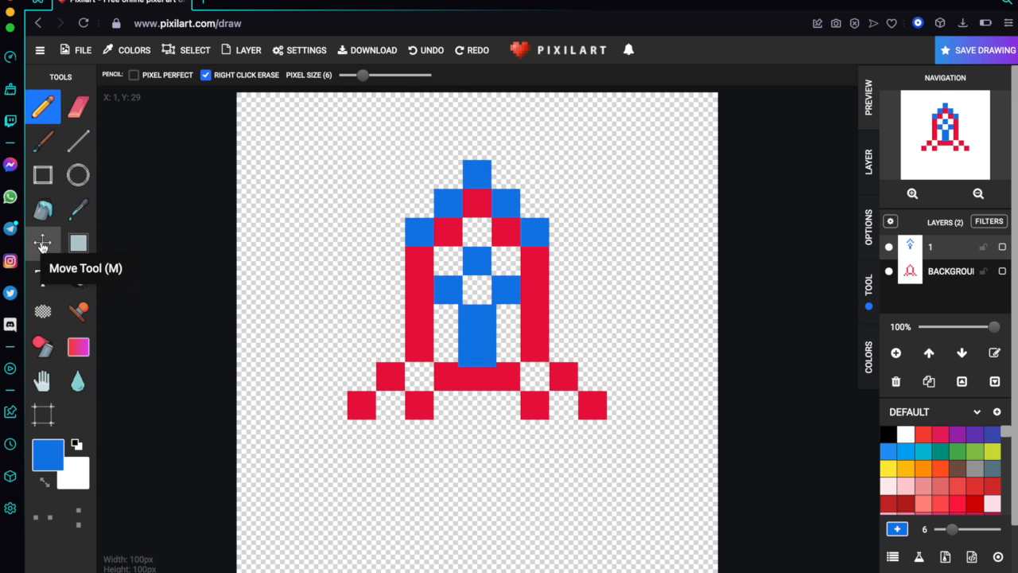
Step: Move layer 1 below the background layer and examine where the blue body overlaps the red base
click(42, 242)
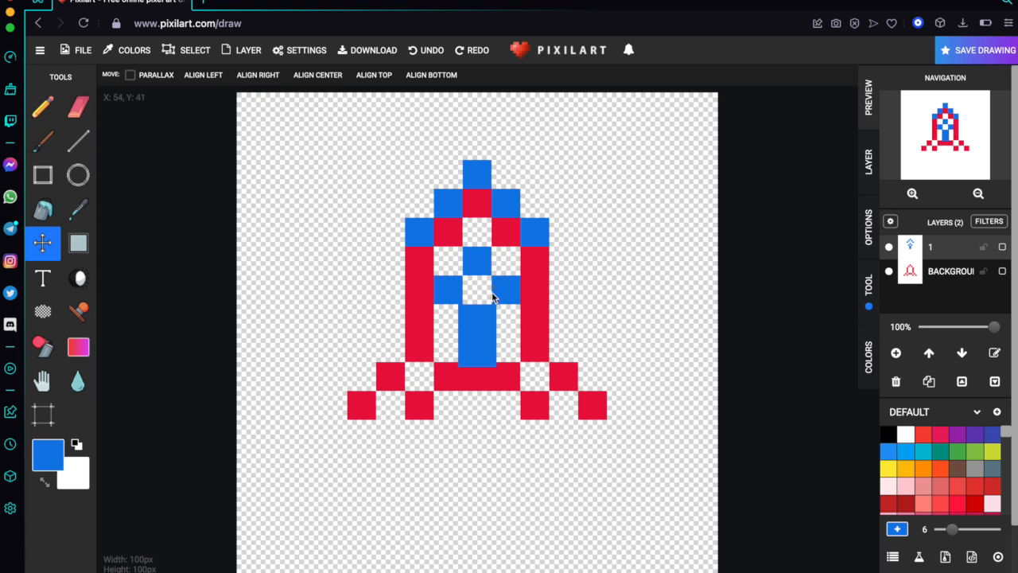
mouse_move(487, 328)
mouse_down()
mouse_move(516, 332)
mouse_move(516, 287)
mouse_move(499, 296)
mouse_move(495, 335)
mouse_move(446, 325)
mouse_move(498, 329)
mouse_move(483, 328)
mouse_up()
scroll(483, 372, up, 5)
scroll(482, 371, down, 5)
scroll(477, 350, up, 3)
scroll(493, 374, up, 2)
scroll(518, 400, down, 2)
scroll(496, 402, up, 3)
scroll(496, 402, down, 3)
scroll(493, 390, up, 4)
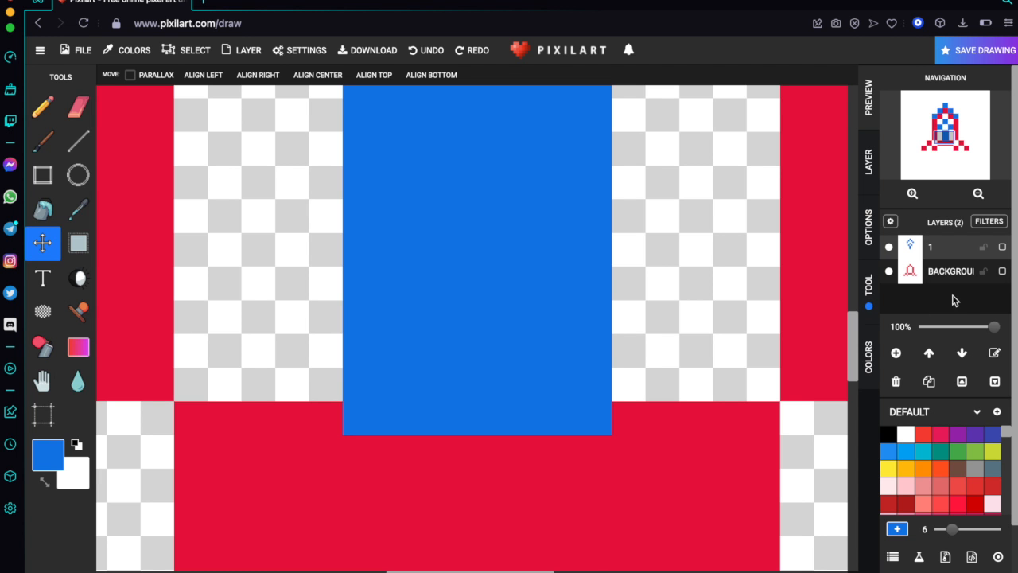
click(960, 354)
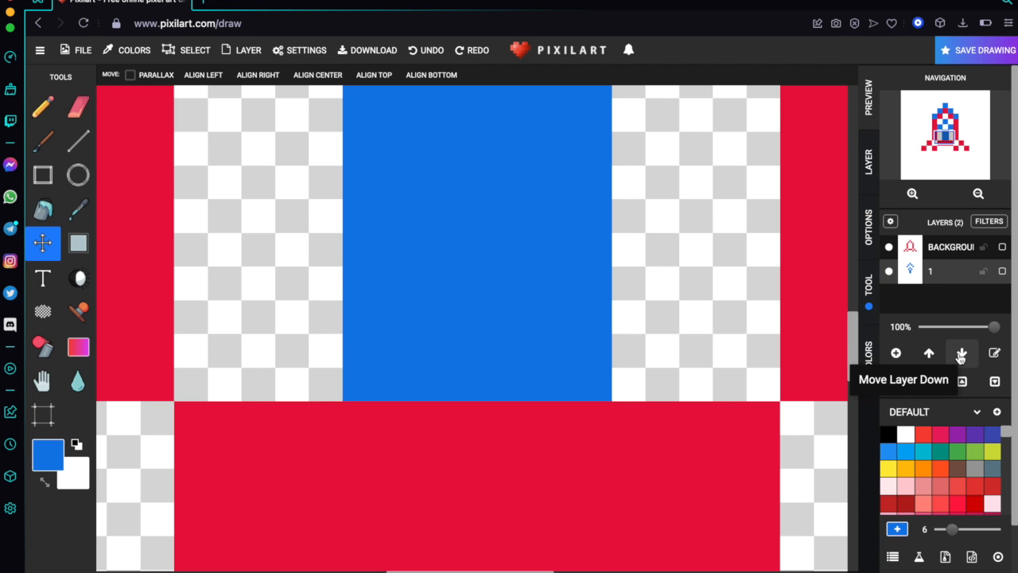
scroll(616, 332, down, 5)
scroll(617, 333, up, 5)
scroll(616, 332, down, 5)
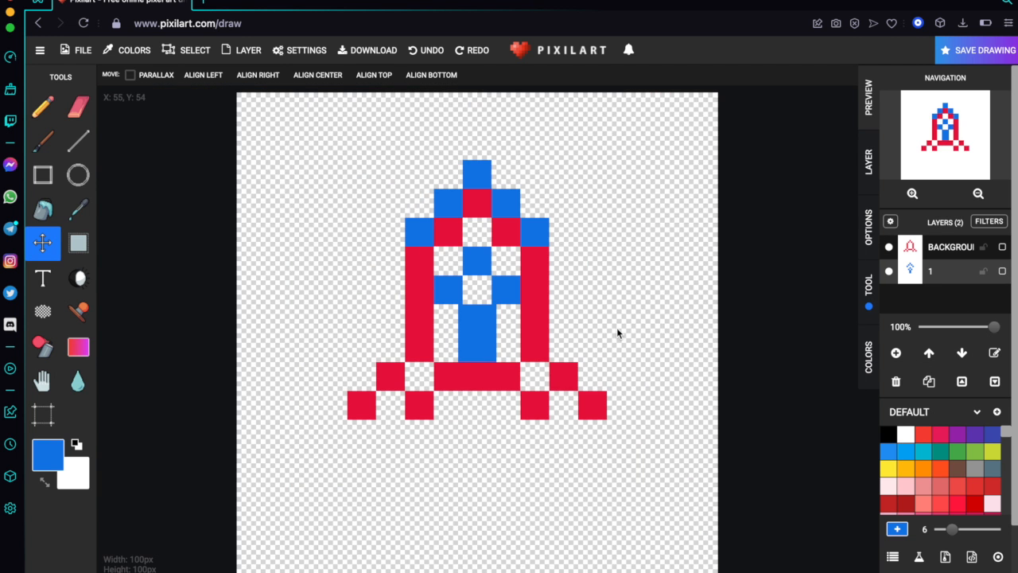
scroll(509, 327, up, 5)
scroll(497, 330, down, 2)
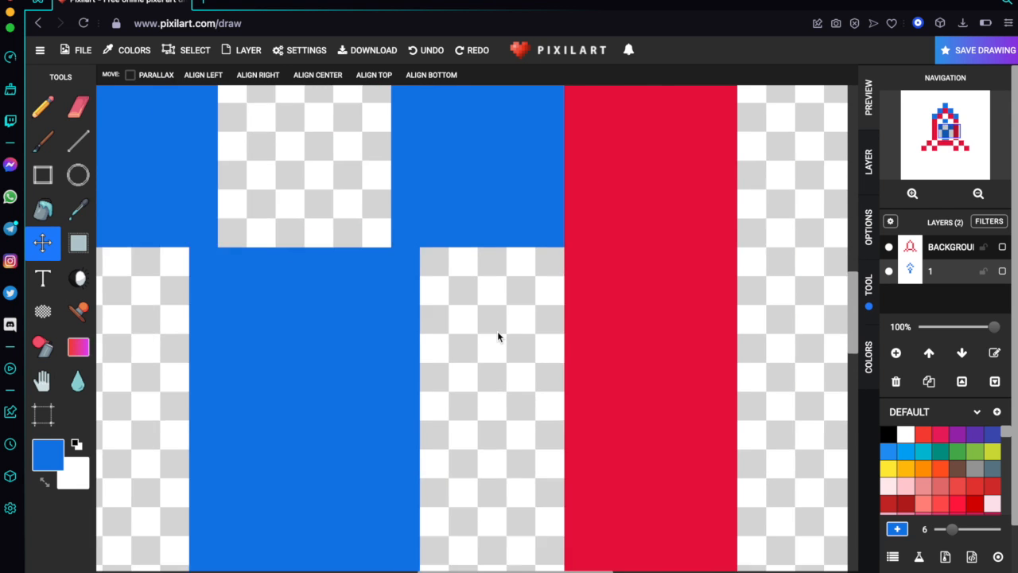
scroll(416, 391, down, 4)
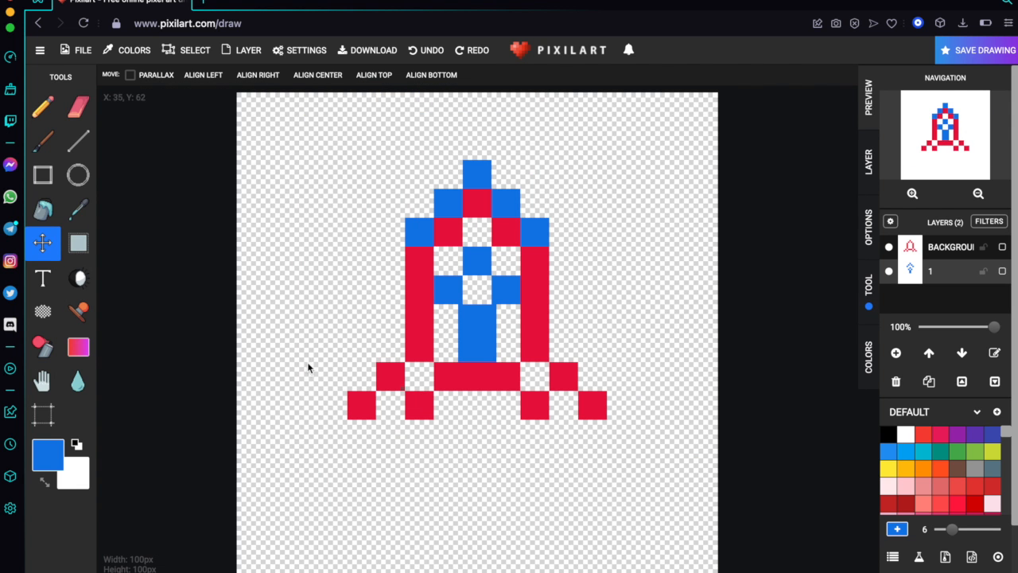
Step: Lighten the upper and right edges of the rocket's blue and red blocks on both layers, using Lighter at strength 0.7
click(80, 279)
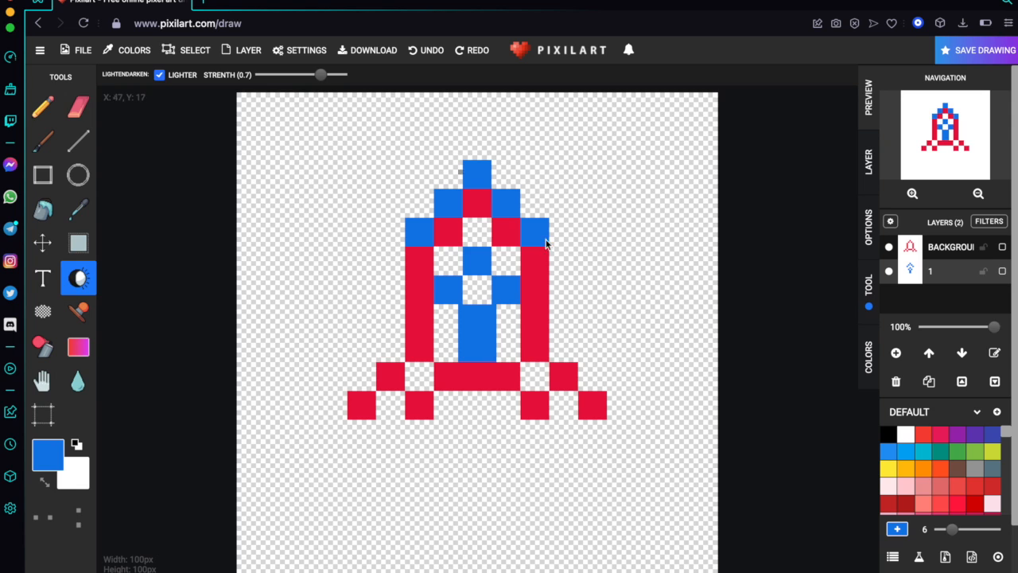
mouse_move(547, 360)
mouse_down()
mouse_move(545, 222)
mouse_move(528, 223)
mouse_move(516, 191)
mouse_move(500, 191)
mouse_move(489, 168)
mouse_move(467, 167)
mouse_up()
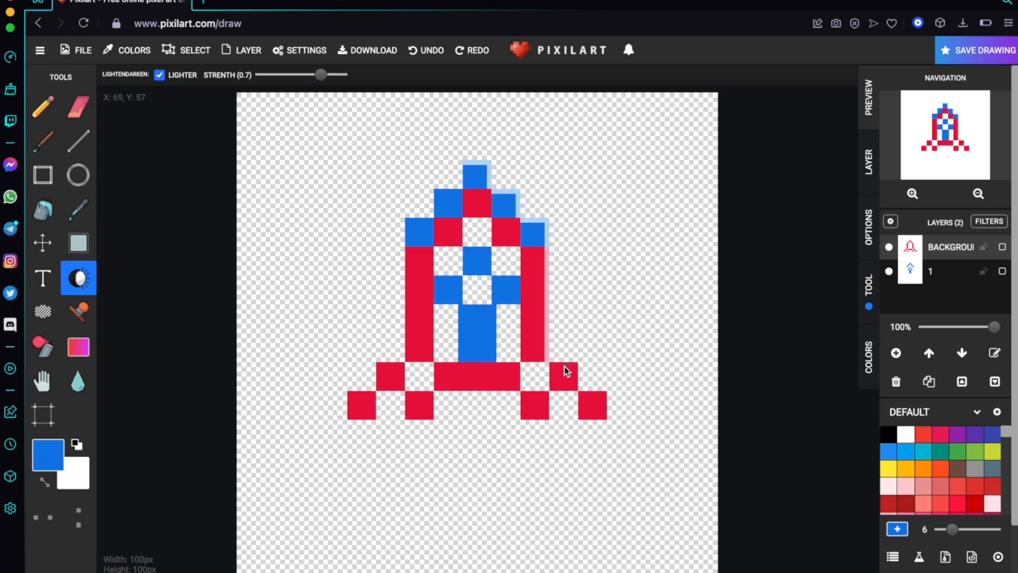
mouse_move(554, 366)
mouse_down()
mouse_move(573, 363)
mouse_move(573, 385)
mouse_move(575, 371)
mouse_move(604, 412)
mouse_up()
drag(531, 398, 545, 406)
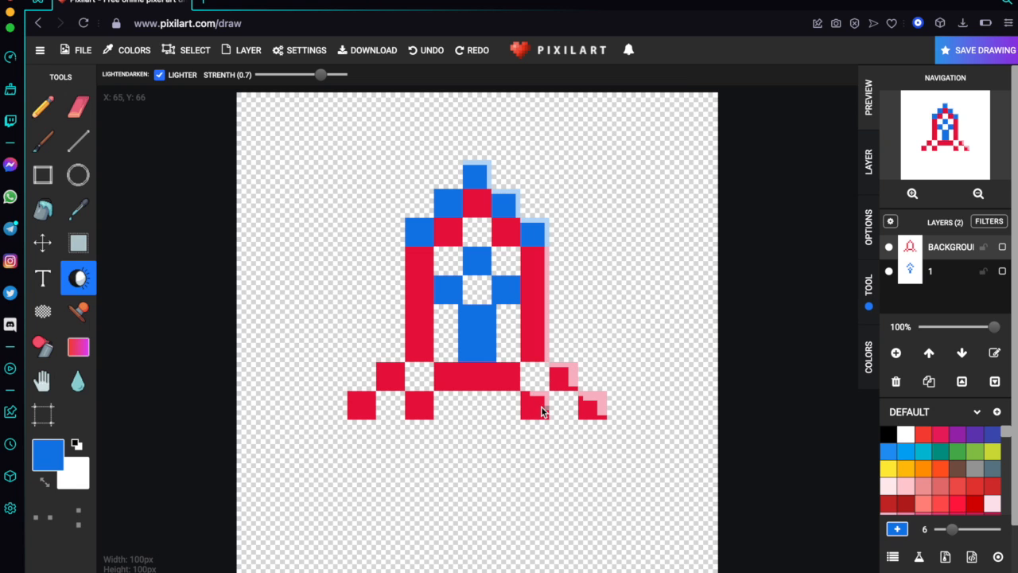
drag(421, 390, 430, 408)
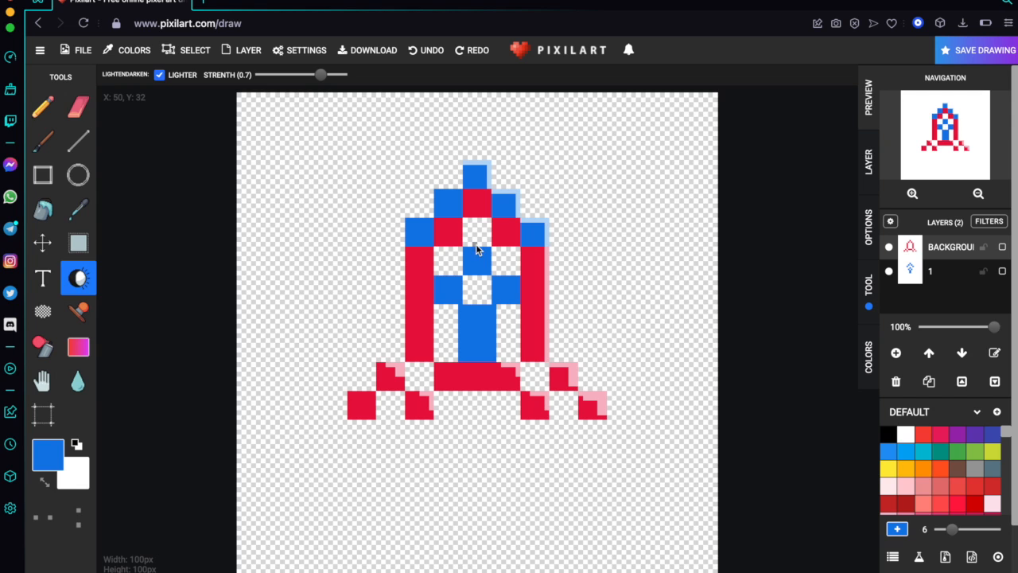
Step: Switch to the Gradient tool, add Layer 2 and place it beneath the other layers
click(85, 350)
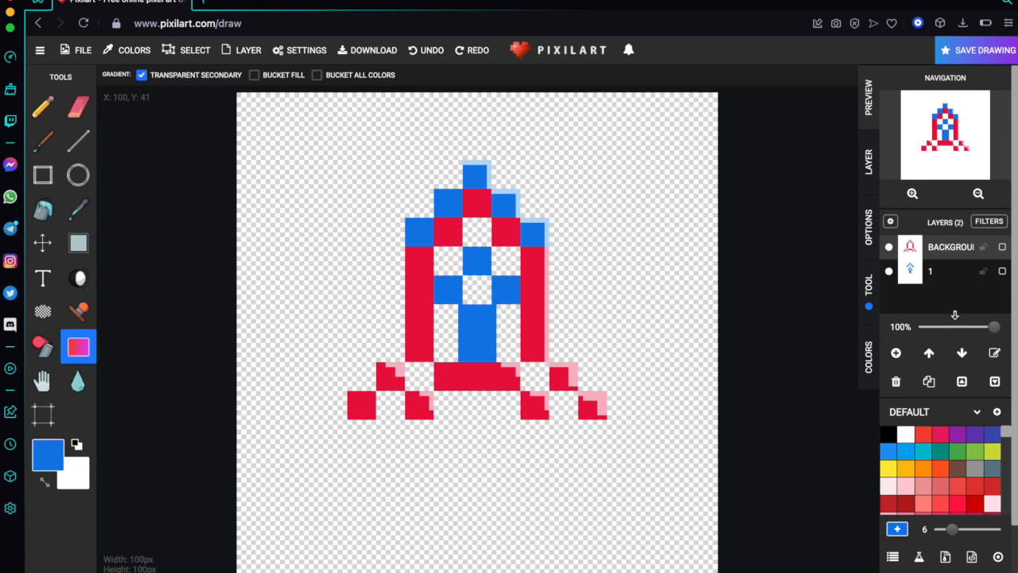
click(896, 353)
click(941, 254)
drag(940, 255, 938, 308)
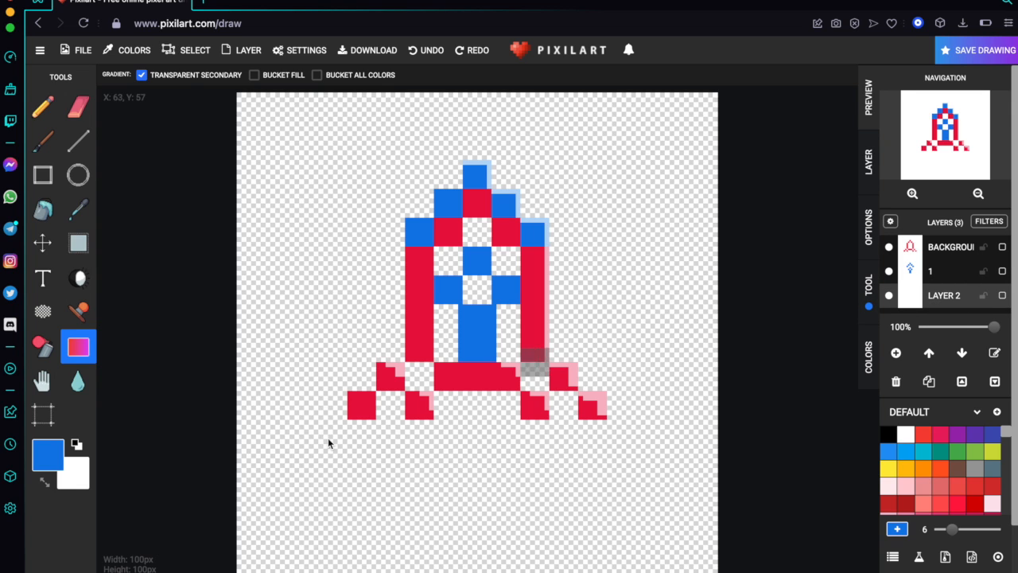
Step: Apply diagonal gradients across Layer 2 with green (10e682) as primary and darker green (2ab572) as secondary colour
click(44, 454)
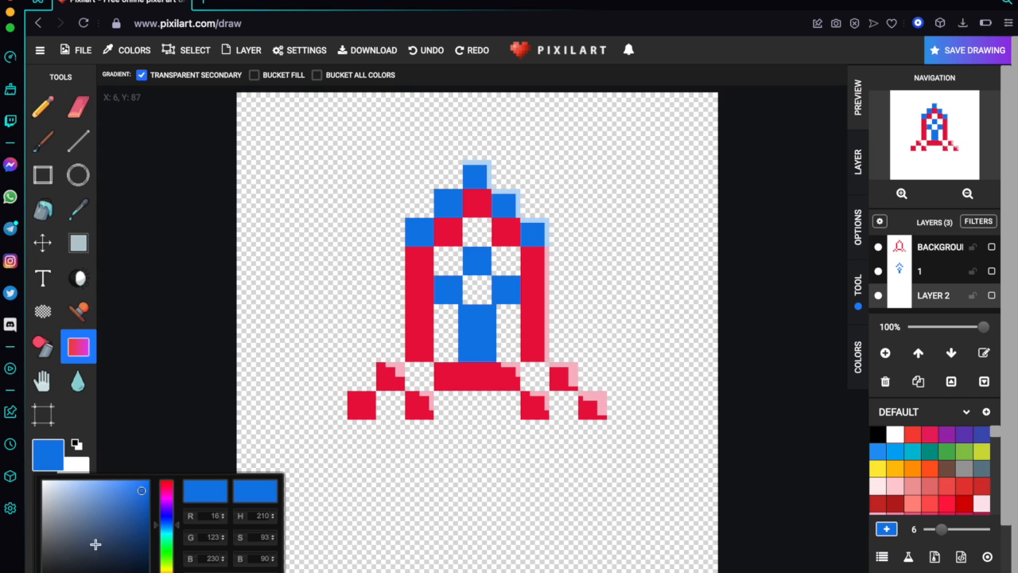
drag(165, 547, 166, 541)
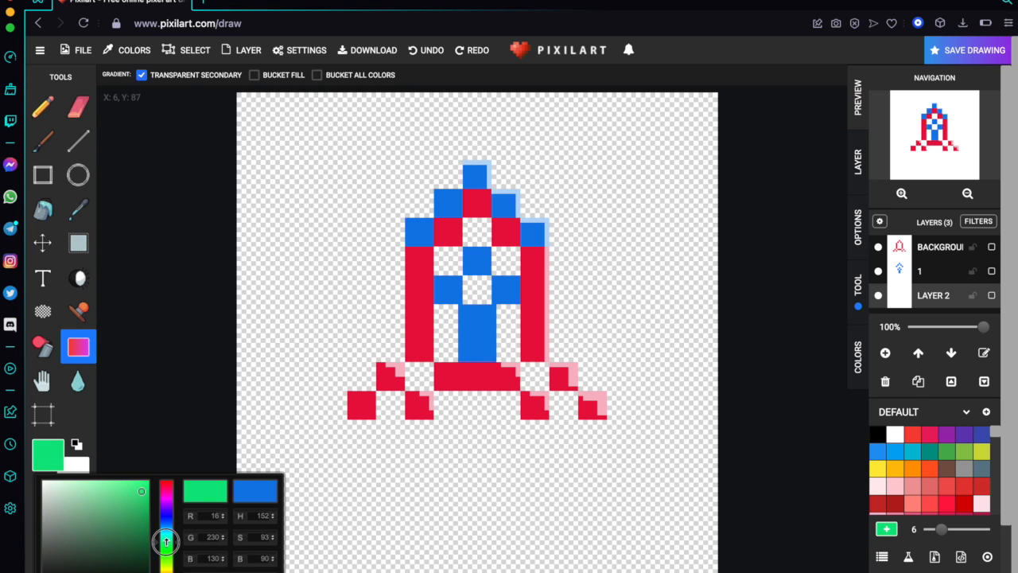
click(77, 463)
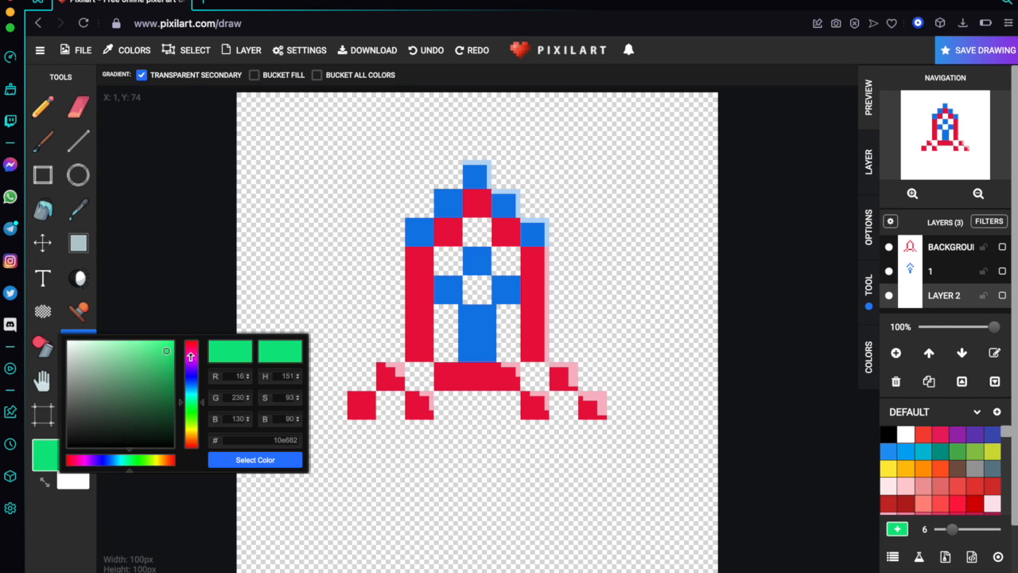
mouse_move(159, 364)
mouse_down()
mouse_move(132, 341)
mouse_move(147, 368)
mouse_up()
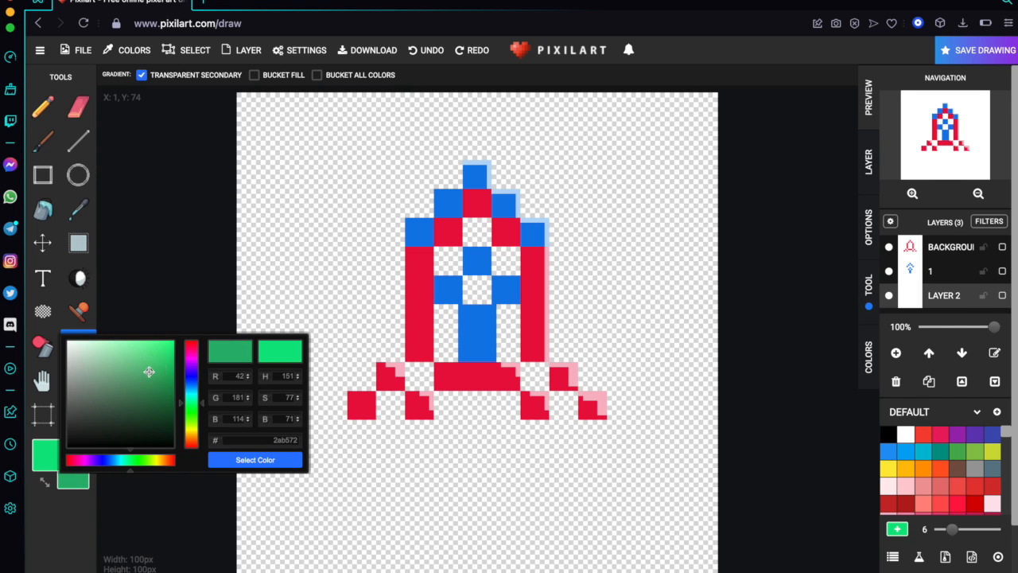
click(263, 461)
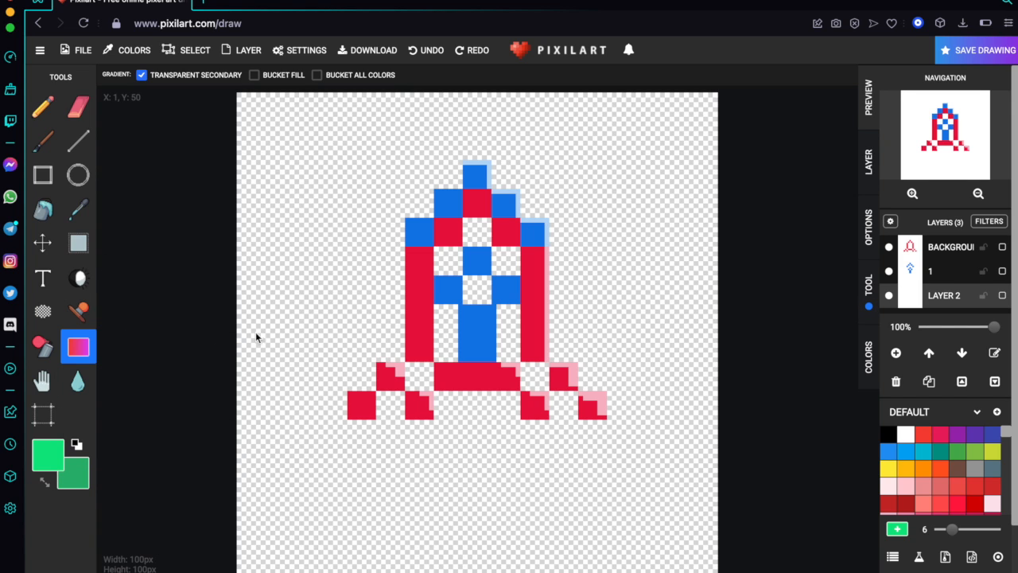
drag(275, 397, 416, 166)
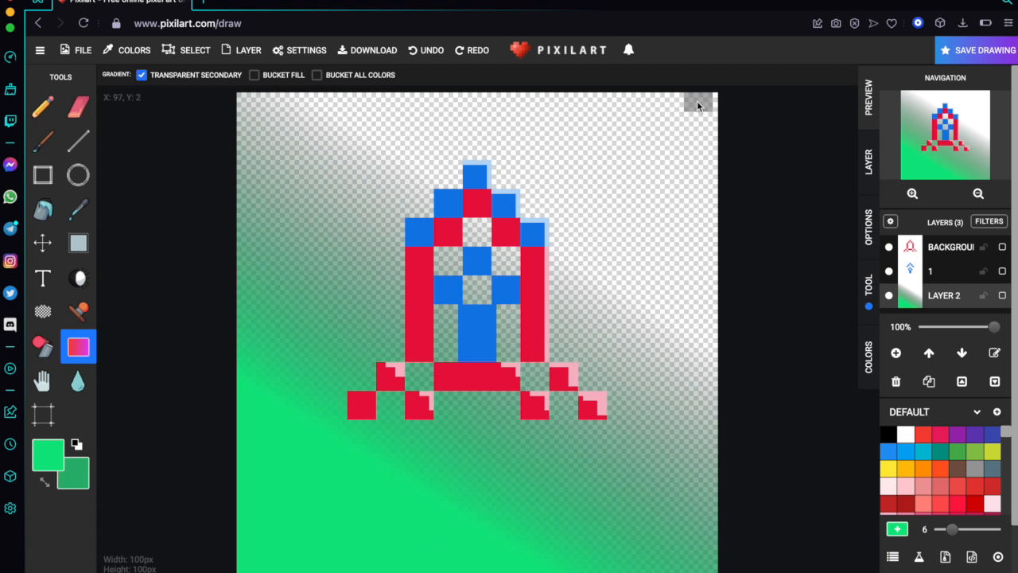
drag(684, 115, 496, 469)
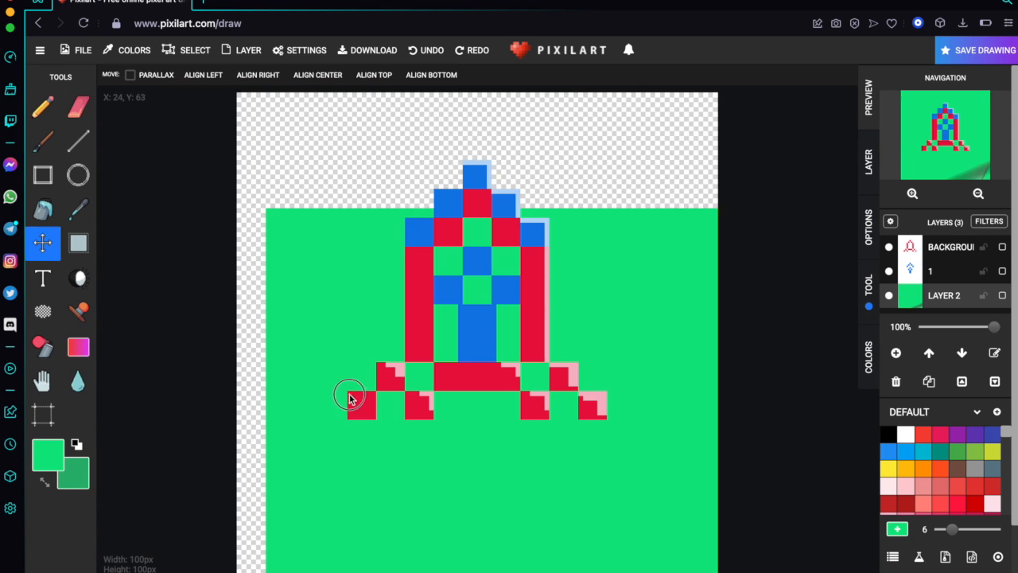
Step: Shift the green Layer 2 down and right, and bucket-fill the exposed transparent area with green
drag(350, 398, 356, 404)
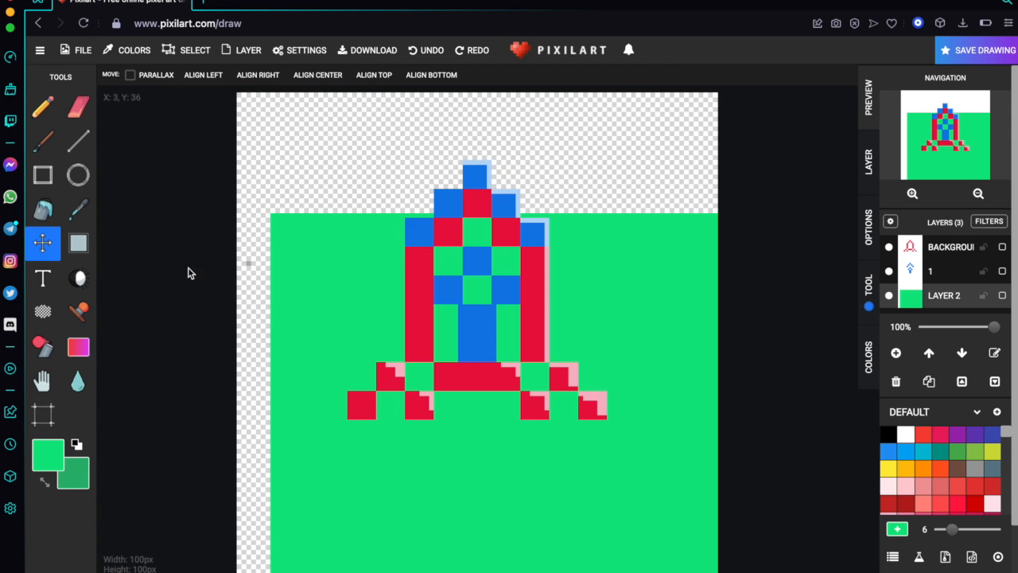
click(43, 208)
click(272, 169)
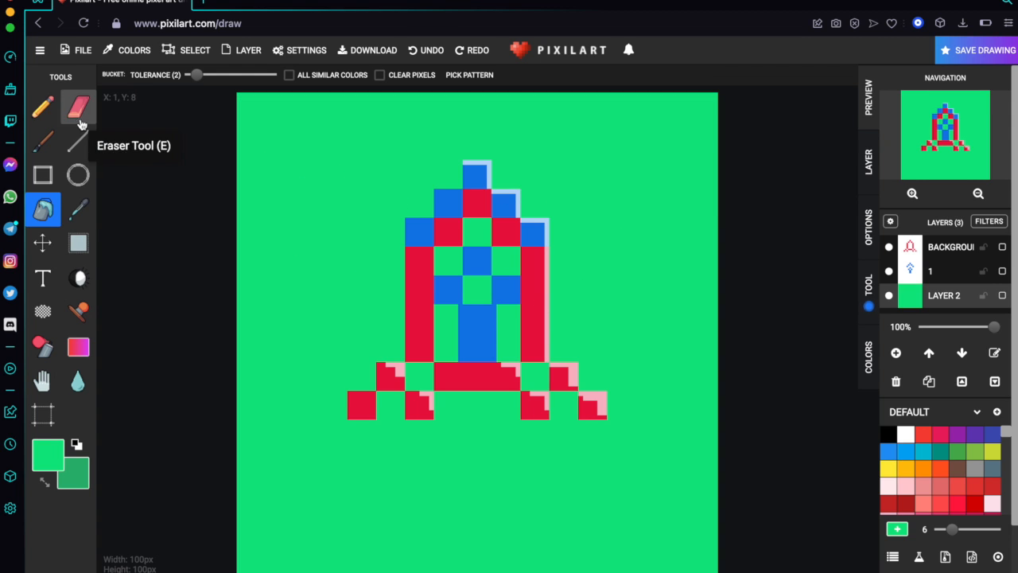
Step: Move layer 1 and the background layer down and right together so the blue and red rocket parts stay aligned
click(43, 243)
click(952, 274)
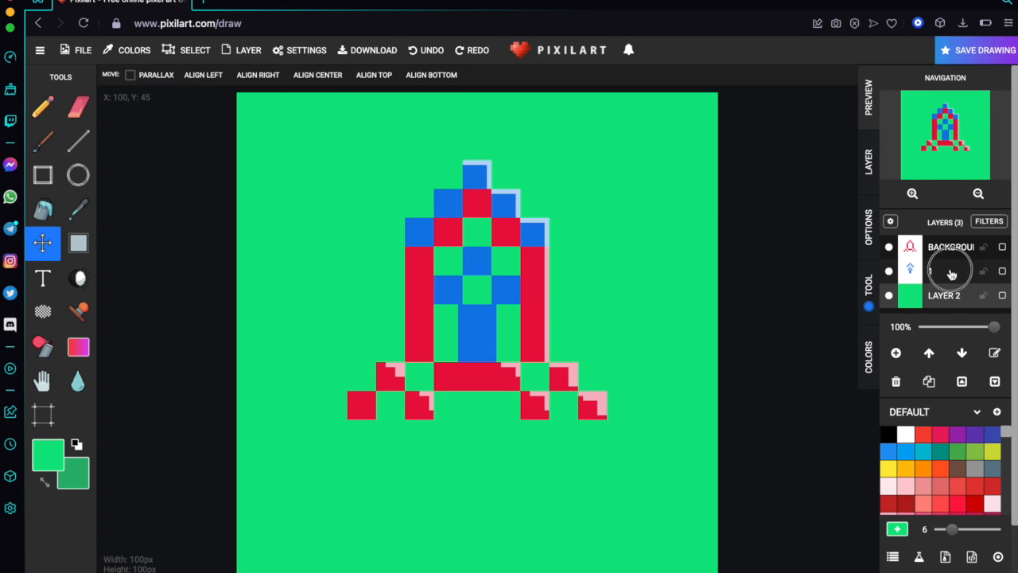
drag(528, 309, 539, 348)
click(948, 250)
drag(445, 317, 466, 342)
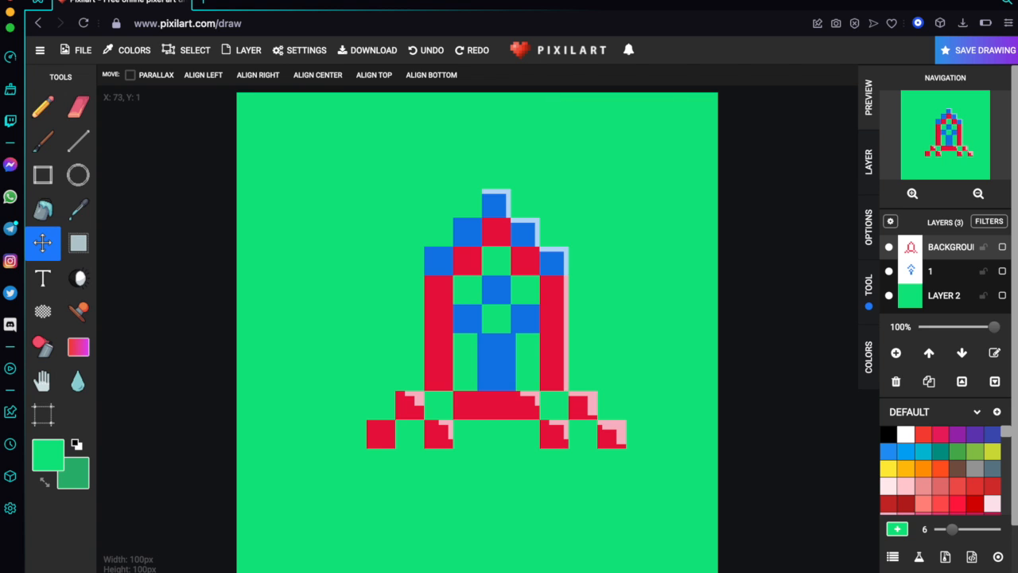
click(691, 1)
drag(722, 14, 655, 12)
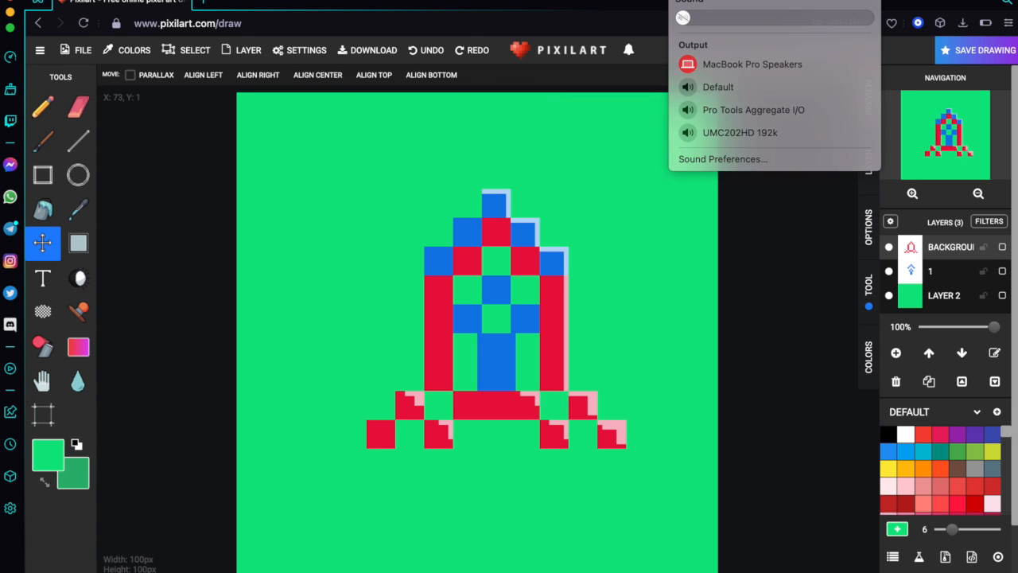
click(686, 0)
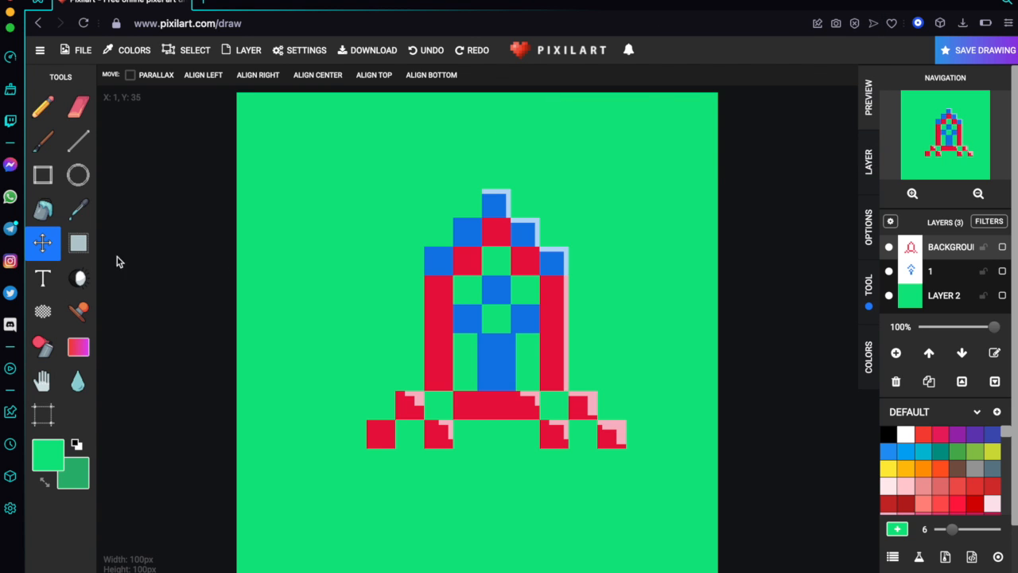
click(78, 316)
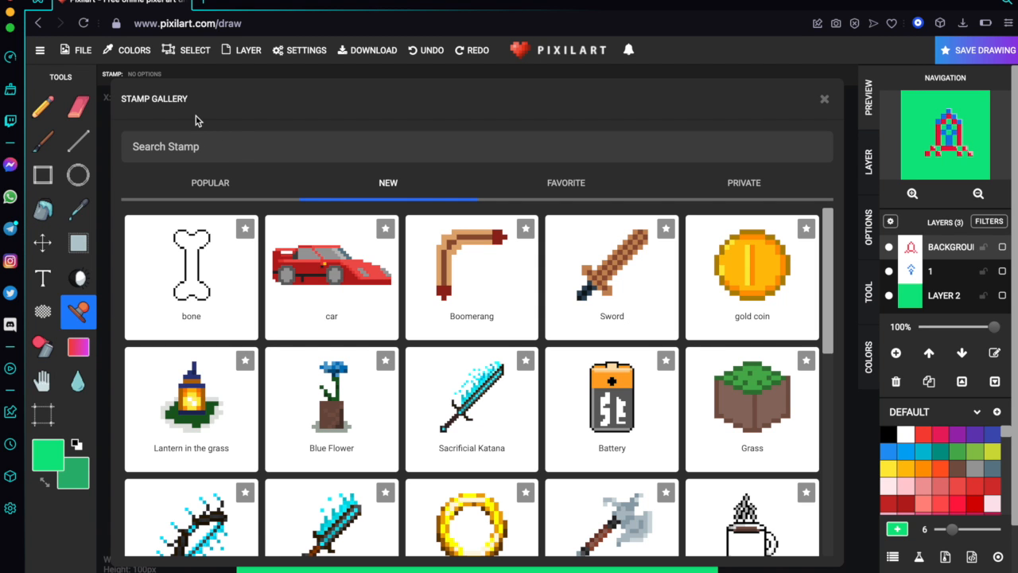
click(388, 202)
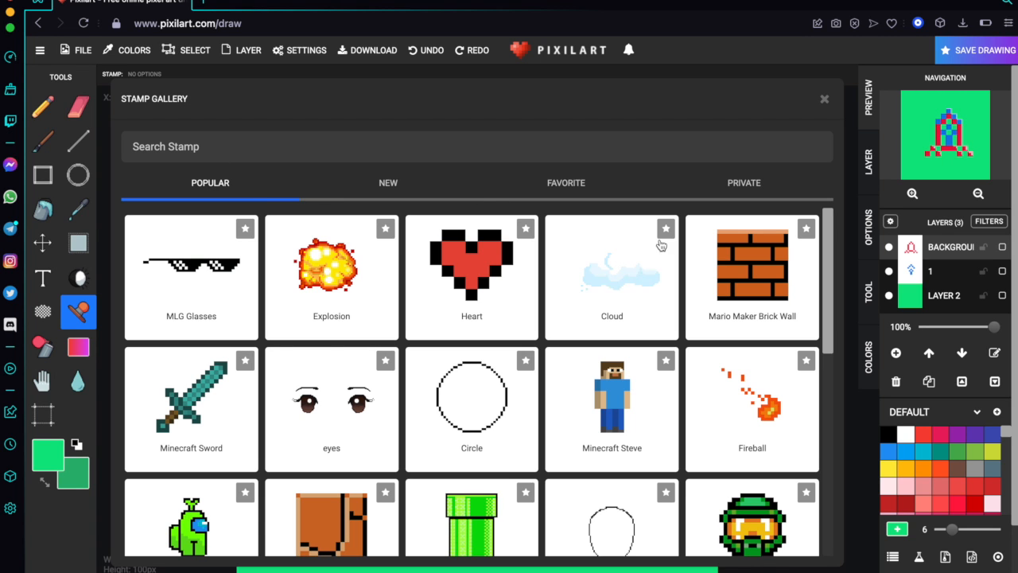
click(589, 185)
click(614, 255)
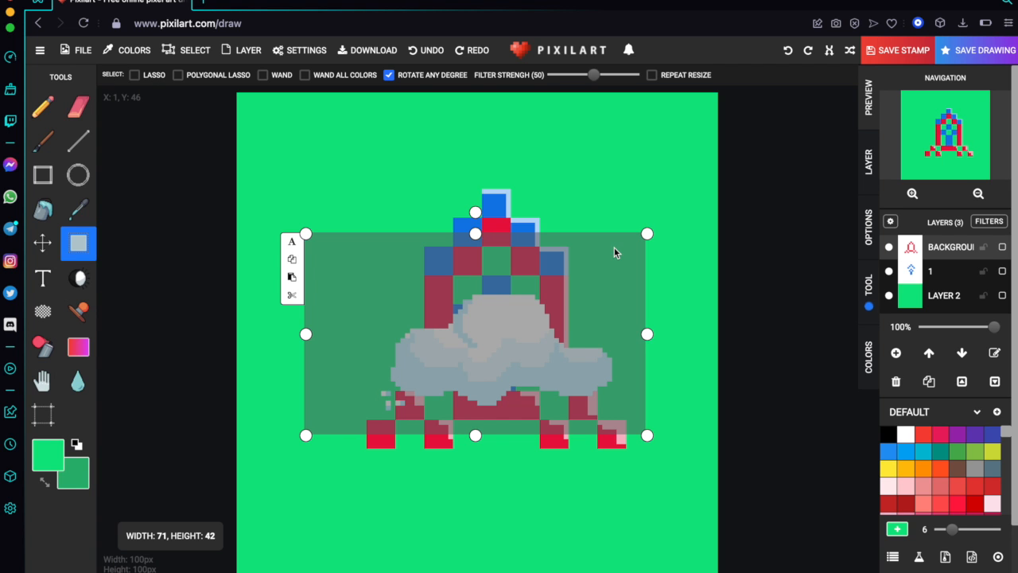
drag(529, 379, 450, 212)
key(Delete)
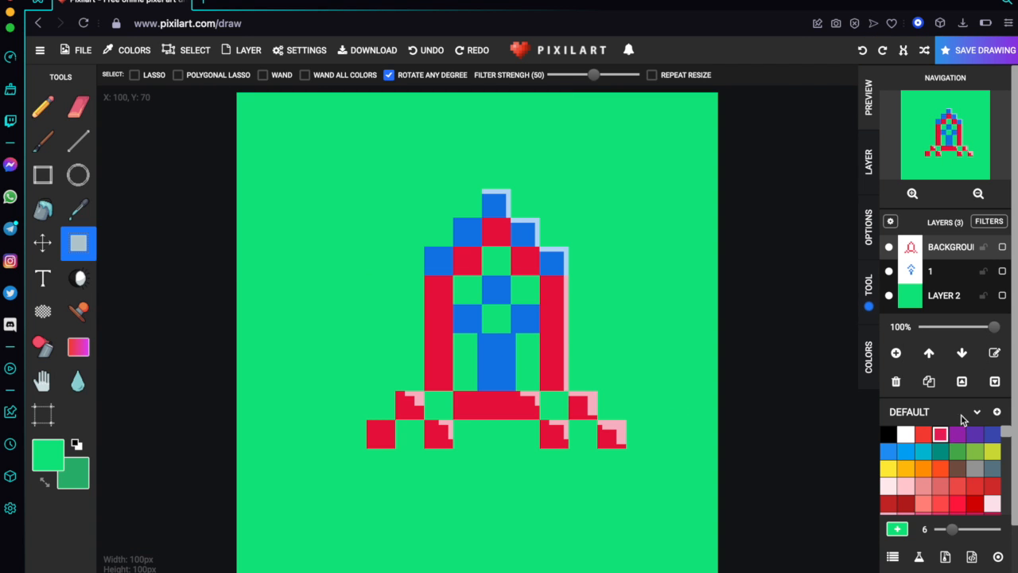
Step: Add Layer 3 and place the Cloud stamp on it, shrunk to about 50 by 30 pixels, in the sky's upper left
click(902, 360)
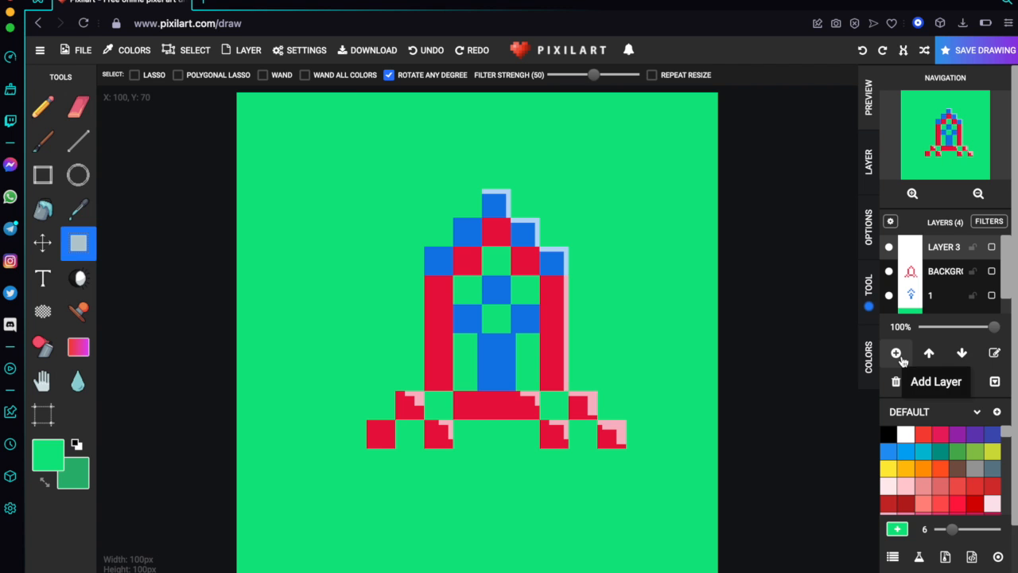
click(78, 311)
click(609, 291)
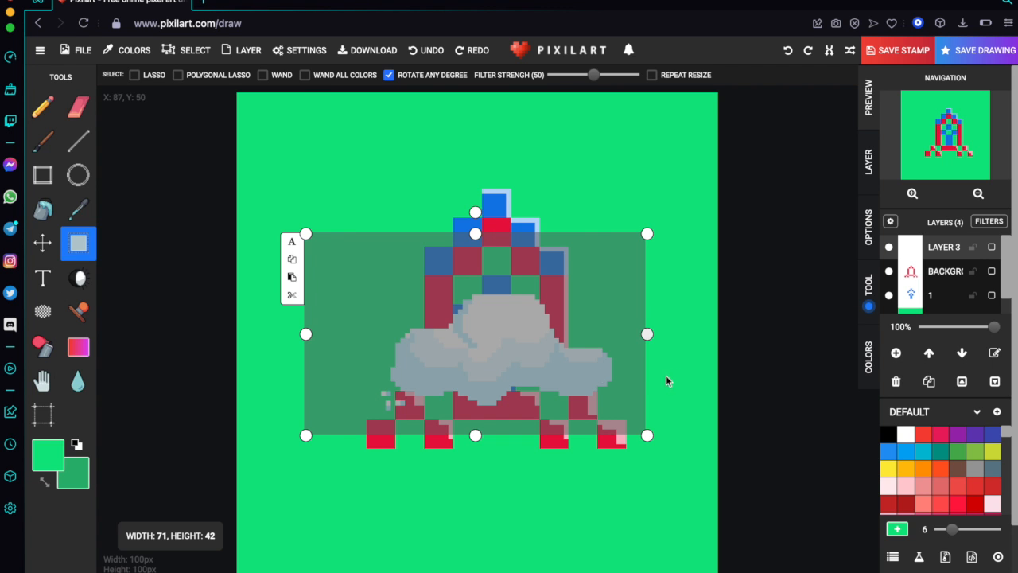
click(646, 435)
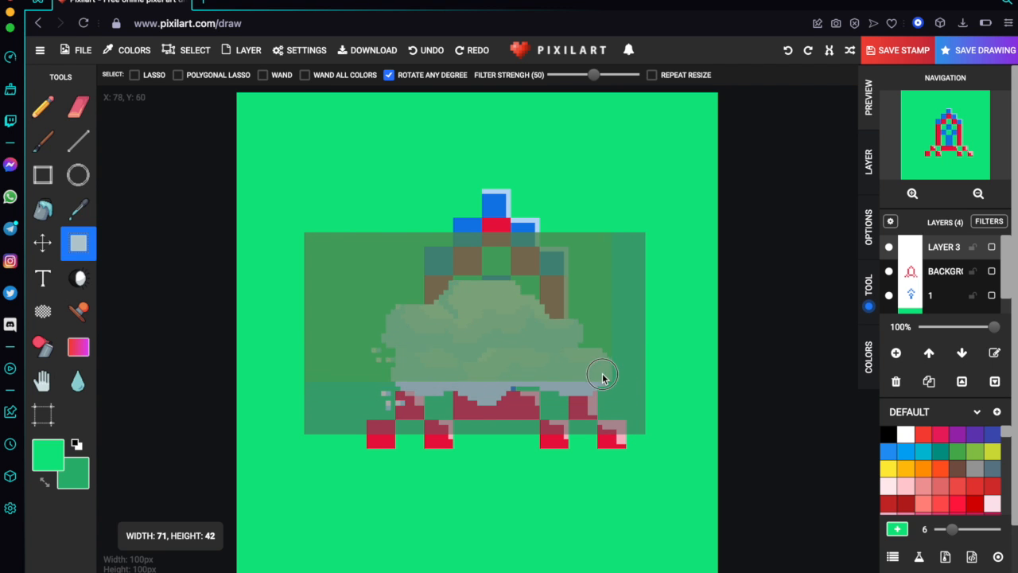
drag(547, 359, 544, 370)
drag(541, 365, 468, 212)
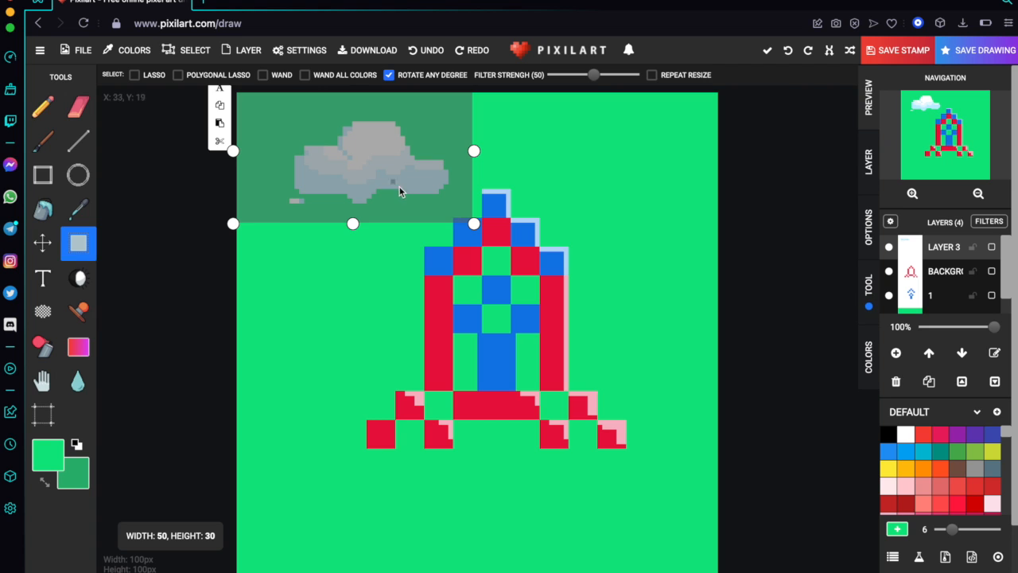
click(220, 111)
mouse_move(356, 151)
mouse_down()
mouse_move(382, 154)
mouse_move(345, 148)
mouse_move(371, 145)
mouse_up()
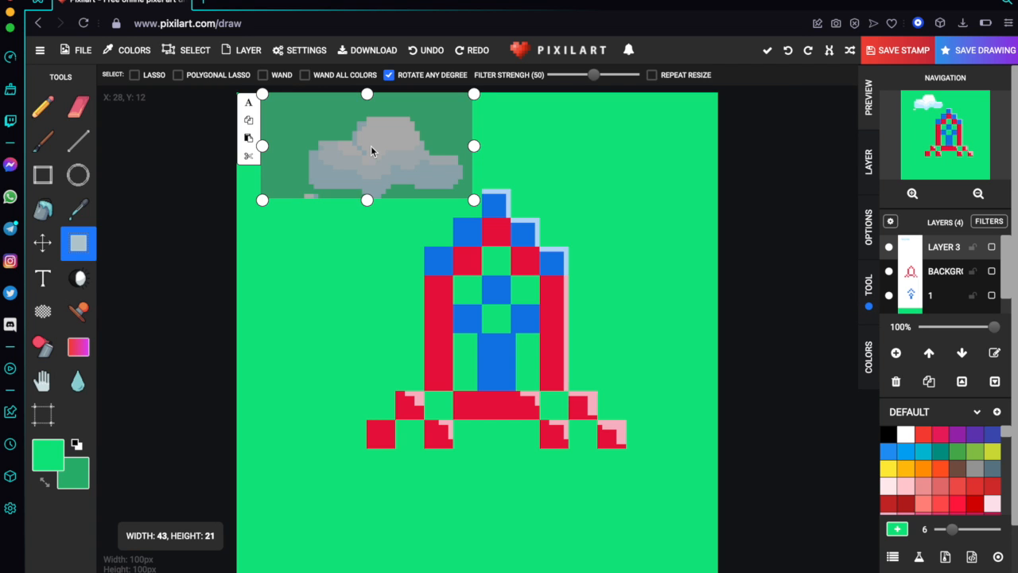
Step: Copy the cloud and place a smaller duplicate in the sky to the upper right of the rocket
click(478, 210)
drag(470, 209, 272, 108)
click(261, 138)
click(43, 242)
key(ctrl+v)
drag(370, 158, 580, 164)
drag(680, 219, 628, 195)
drag(553, 163, 596, 185)
Step: Merge layer 1 upward with the background layer so both rocket parts share one layer
click(943, 271)
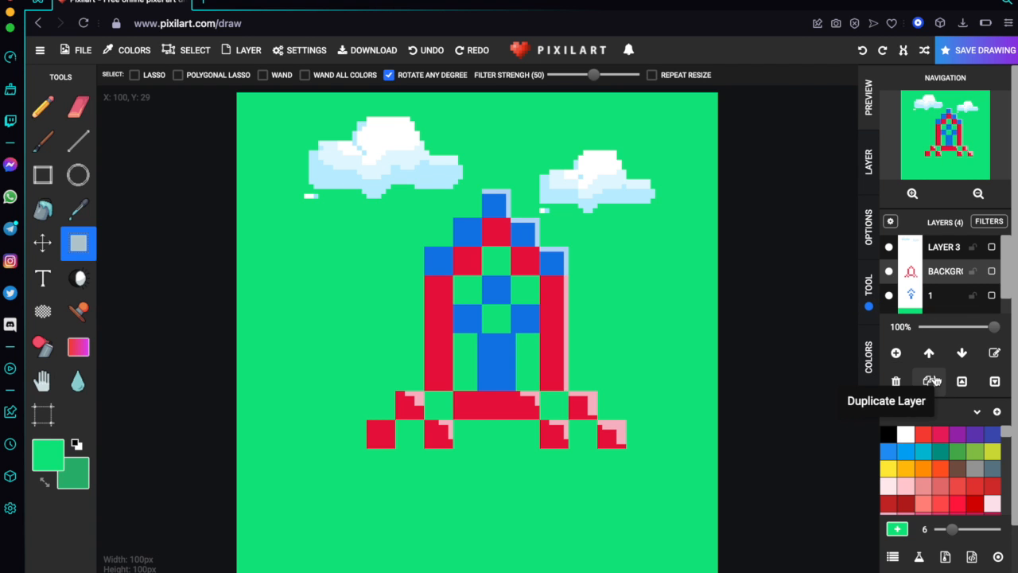
click(977, 297)
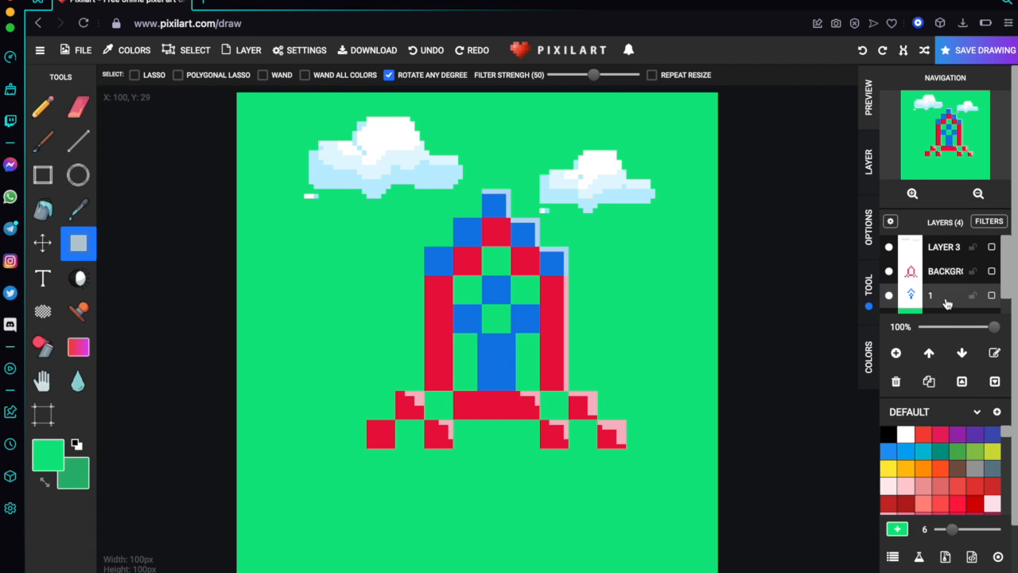
click(961, 382)
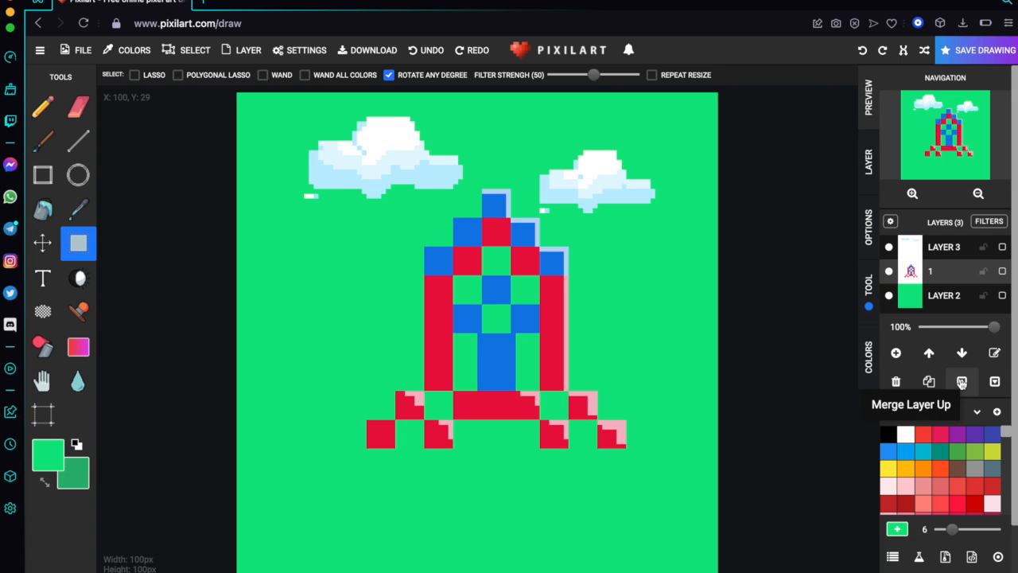
Step: Rename the merged rocket layer "main drawing" and move the rocket down and slightly left, away from the clouds
double_click(934, 274)
text(main drawing)
click(635, 133)
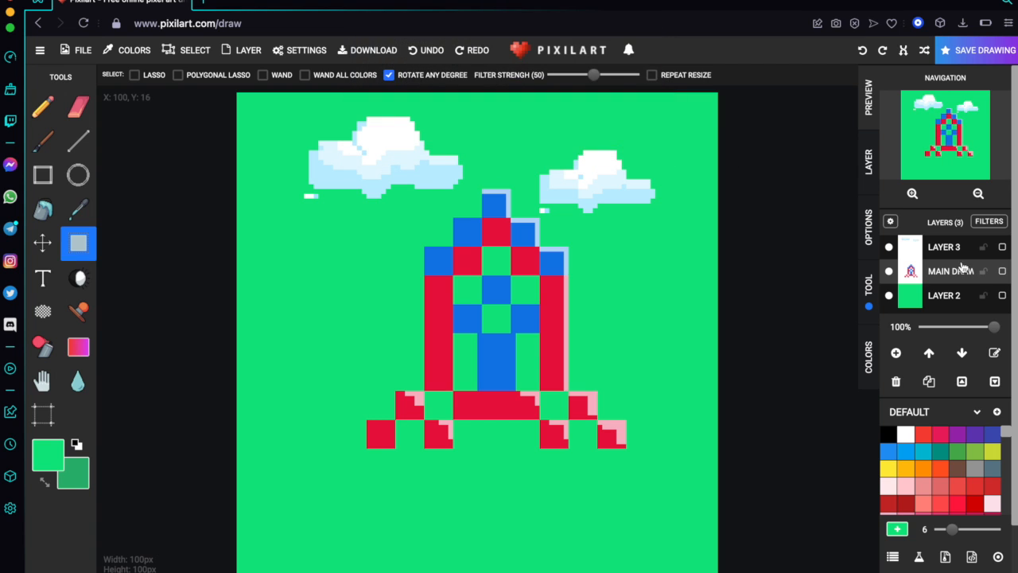
click(42, 242)
mouse_move(475, 331)
mouse_down()
mouse_move(461, 357)
mouse_move(465, 383)
mouse_up()
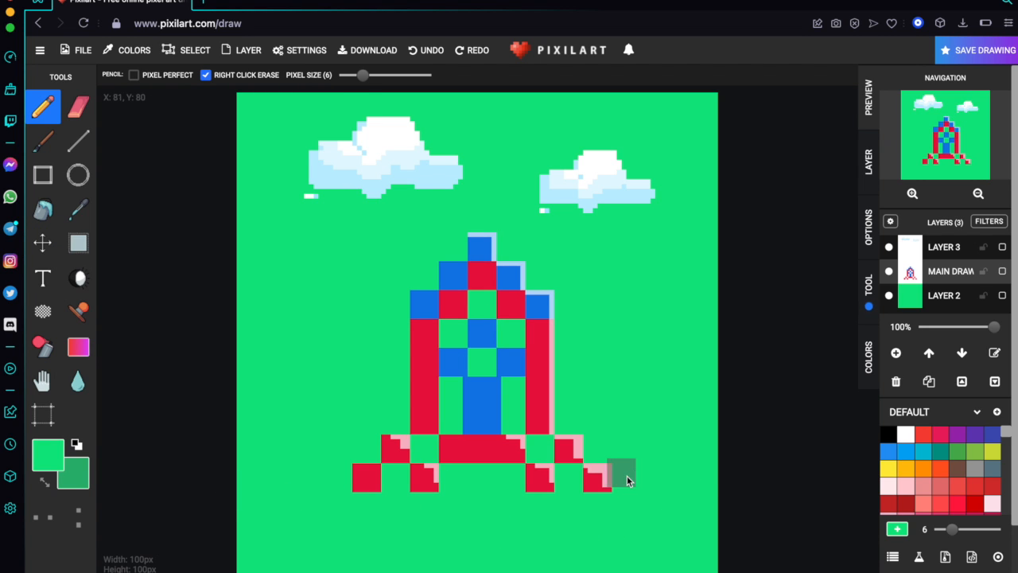
Step: Search the stamp gallery for "grass" and place a grass stamp below the rocket's left side
click(78, 311)
click(420, 146)
text(gra)
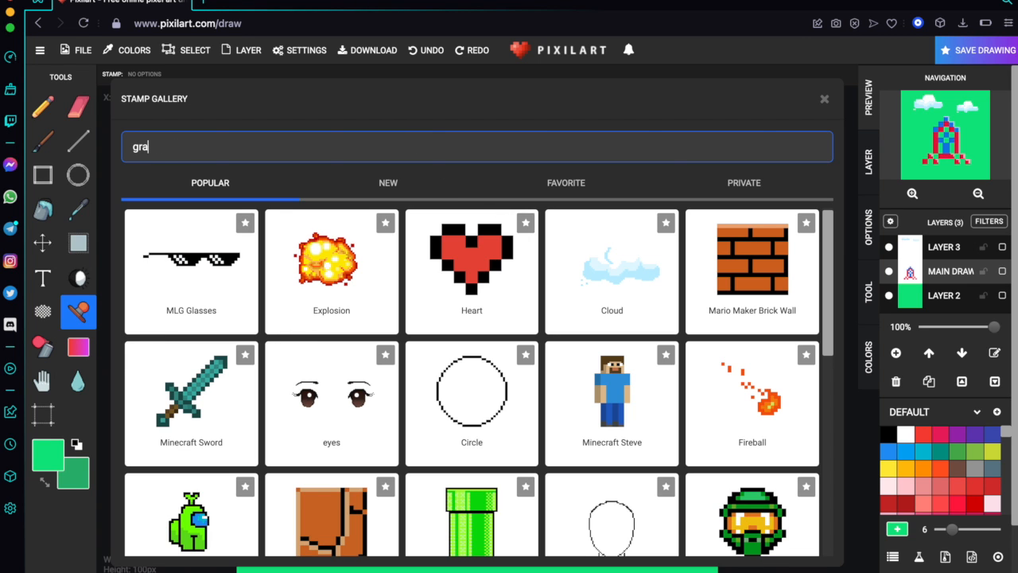
text(ss)
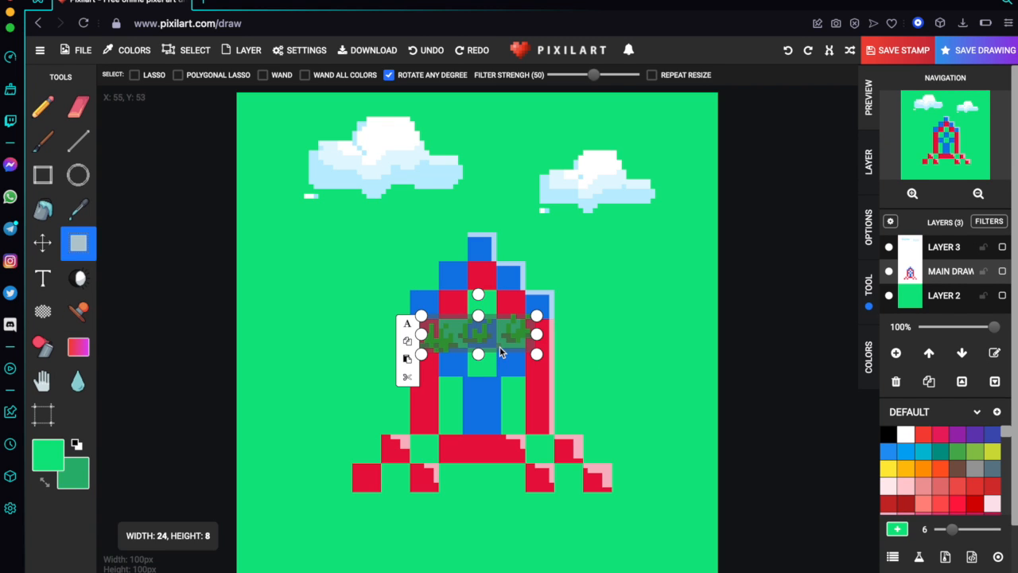
drag(501, 352, 406, 536)
drag(440, 503, 398, 535)
Step: Paste further grass patches along the ground below the middle and right side of the rocket
click(439, 541)
key(super+v)
mouse_move(493, 523)
mouse_down()
mouse_move(488, 557)
mouse_move(493, 511)
mouse_move(482, 505)
mouse_up()
click(475, 522)
key(super+v)
click(548, 506)
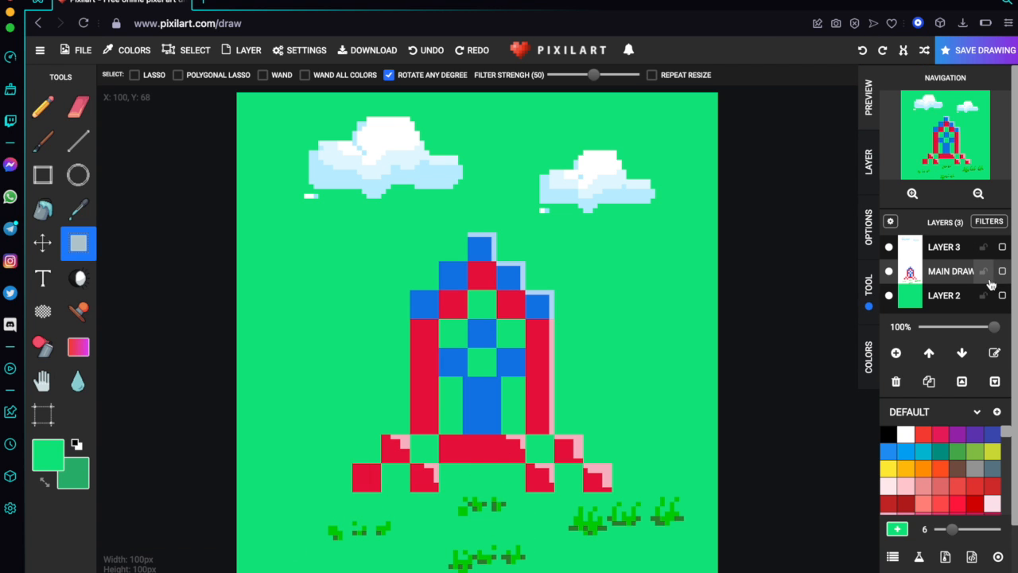
Step: Add a layer beneath the main drawing with a bright green hill across the canvas bottom, and nudge the rocket onto it
click(899, 354)
click(42, 346)
click(48, 455)
mouse_move(167, 547)
mouse_down()
mouse_move(167, 561)
mouse_move(167, 551)
mouse_up()
mouse_move(377, 559)
mouse_down()
mouse_move(677, 551)
mouse_move(336, 532)
mouse_move(386, 485)
mouse_up()
drag(517, 348, 513, 348)
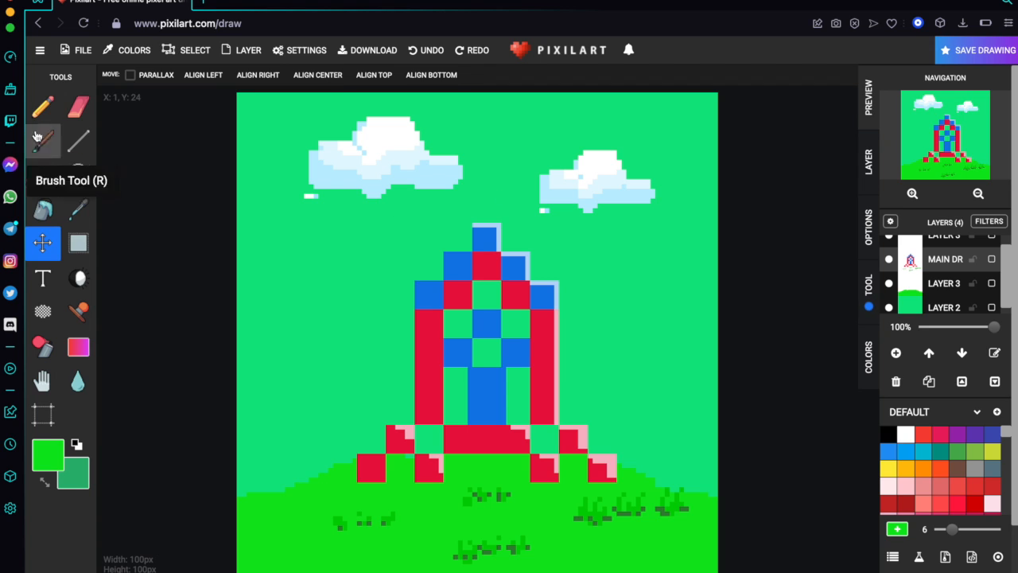
Step: Switch to the Pencil tool and add Layer 4 on top of the layer stack
click(42, 105)
scroll(952, 270, up, 1)
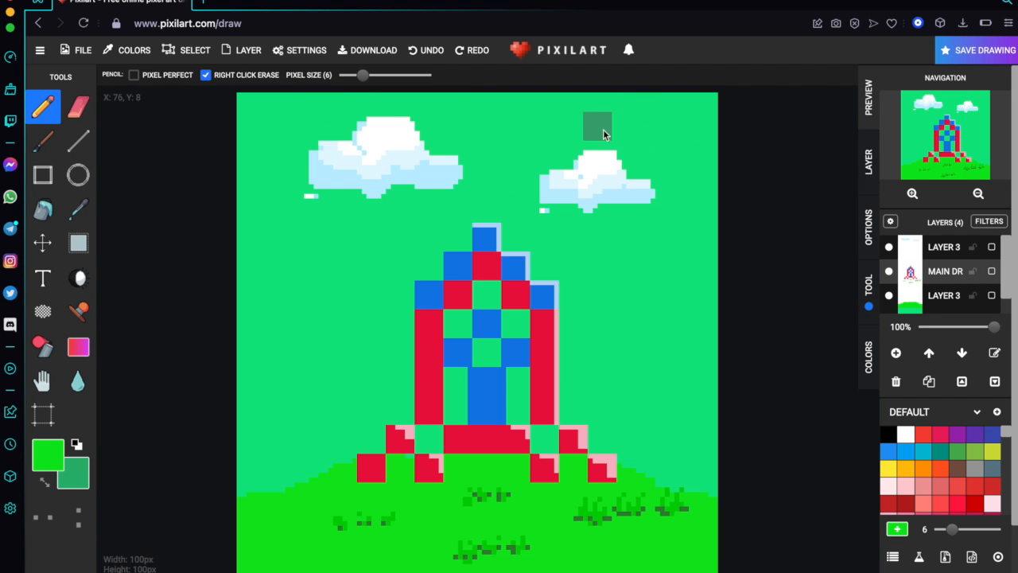
click(960, 246)
click(896, 352)
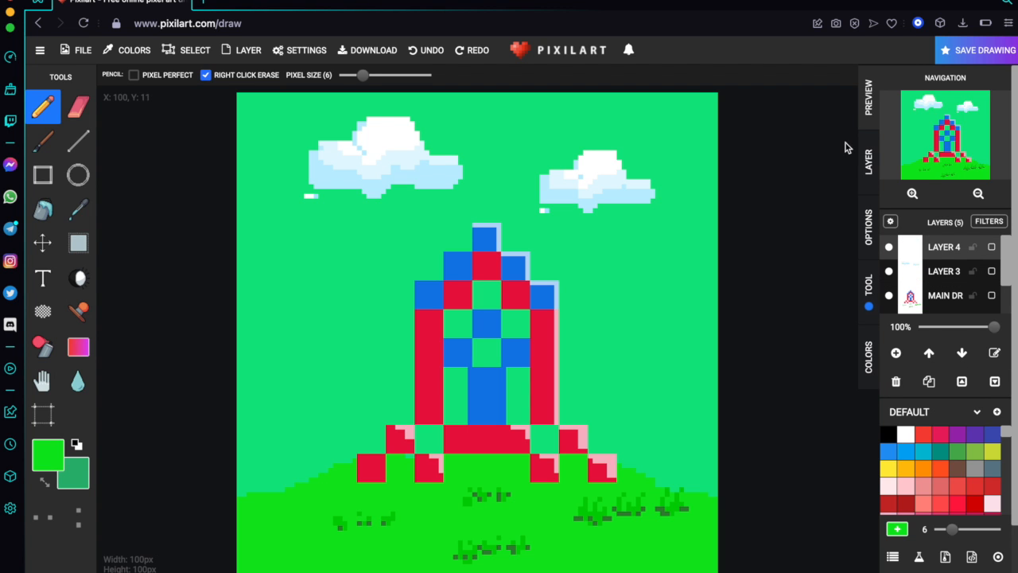
Step: Draw two rows of small black pixel lettering in the sky's upper right corner with a 1-pixel Pencil
click(347, 75)
scroll(690, 157, up, 5)
scroll(707, 177, down, 4)
scroll(723, 192, right, 1)
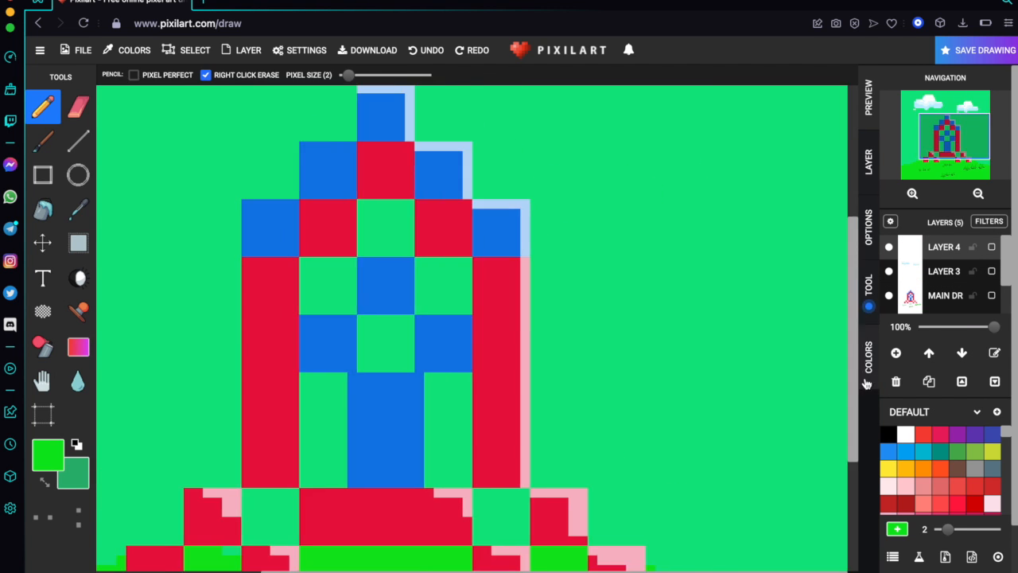
scroll(723, 193, up, 3)
click(46, 452)
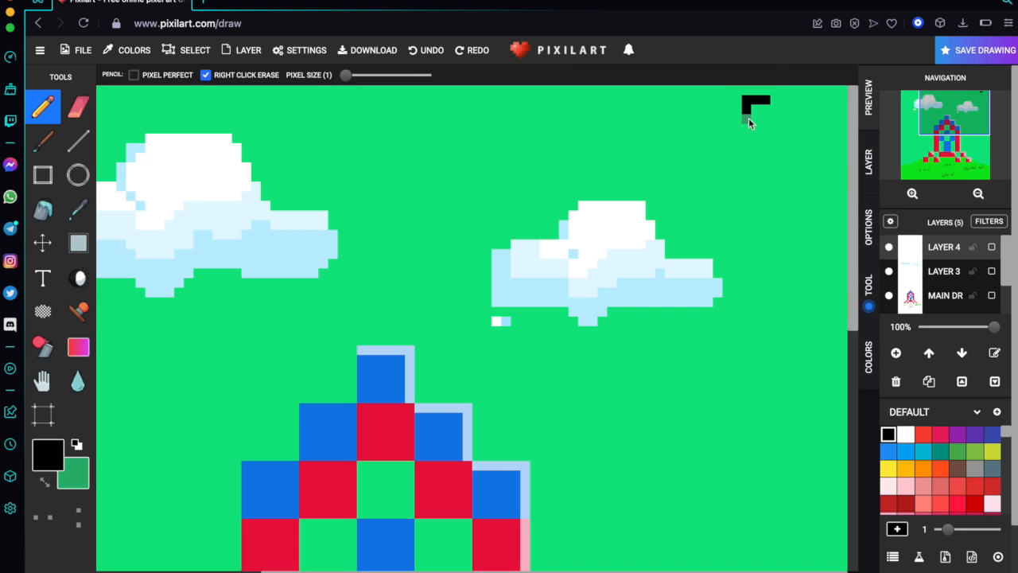
mouse_move(748, 120)
mouse_down()
mouse_move(746, 141)
mouse_move(756, 101)
mouse_move(773, 122)
mouse_move(791, 100)
mouse_move(811, 109)
mouse_move(757, 150)
mouse_move(793, 153)
mouse_move(808, 137)
mouse_up()
click(78, 107)
click(43, 106)
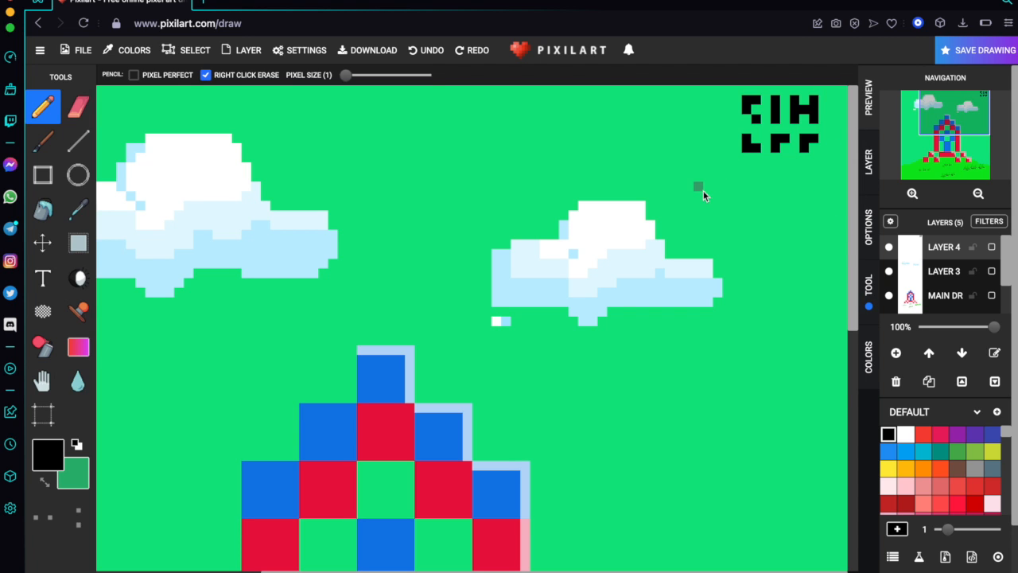
scroll(722, 210, down, 2)
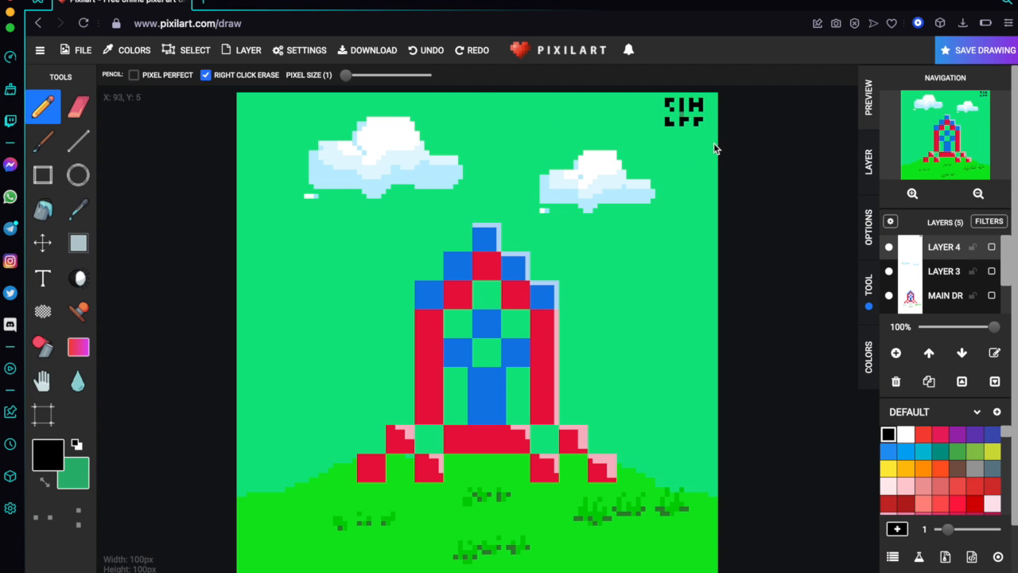
Step: Open the PNG download options for the drawing and choose the Web size preset
mouse_move(78, 63)
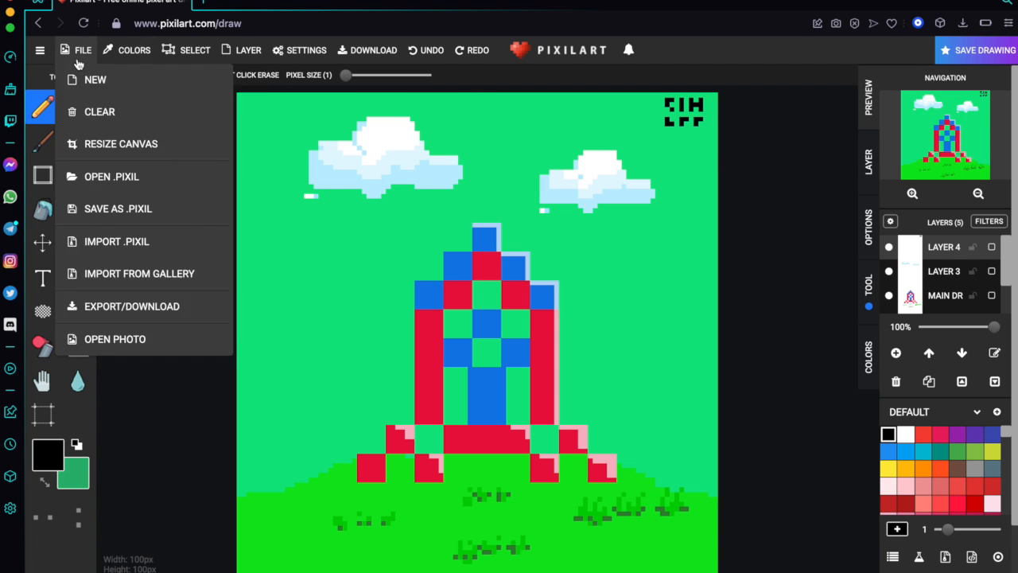
click(159, 145)
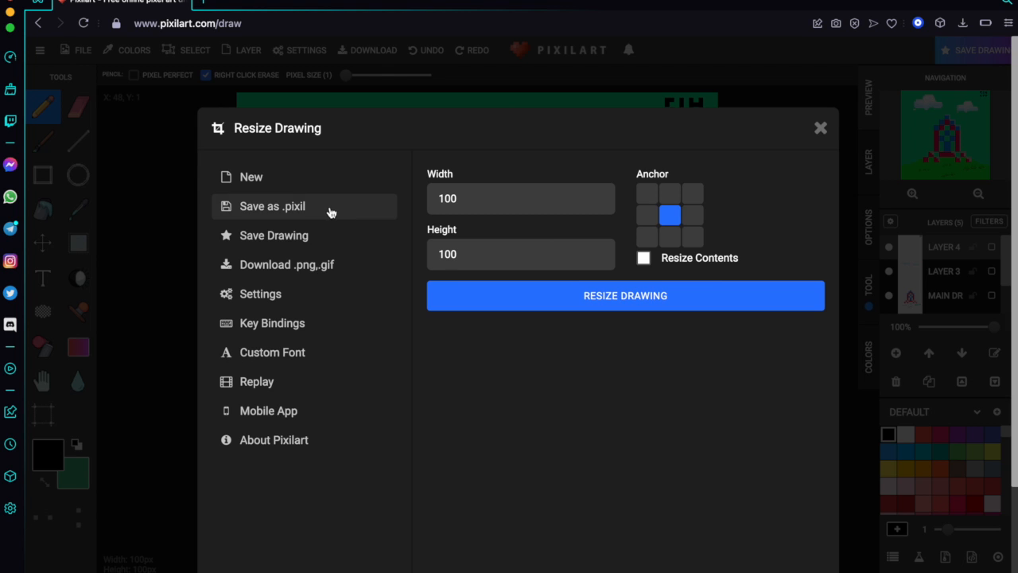
click(310, 265)
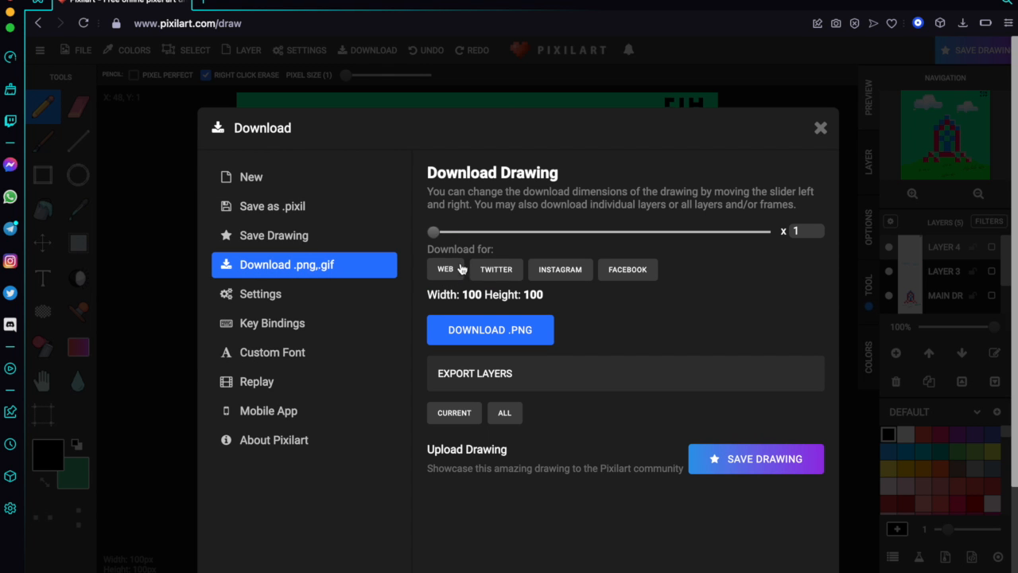
click(447, 267)
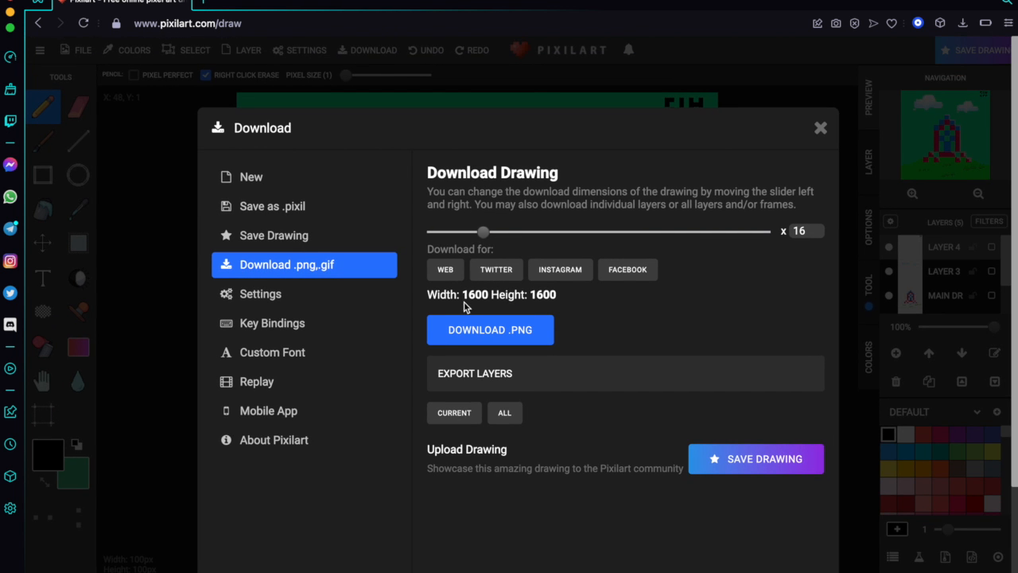
Step: Try the Instagram, Facebook and Twitter download size presets and return to the Web preset
click(554, 270)
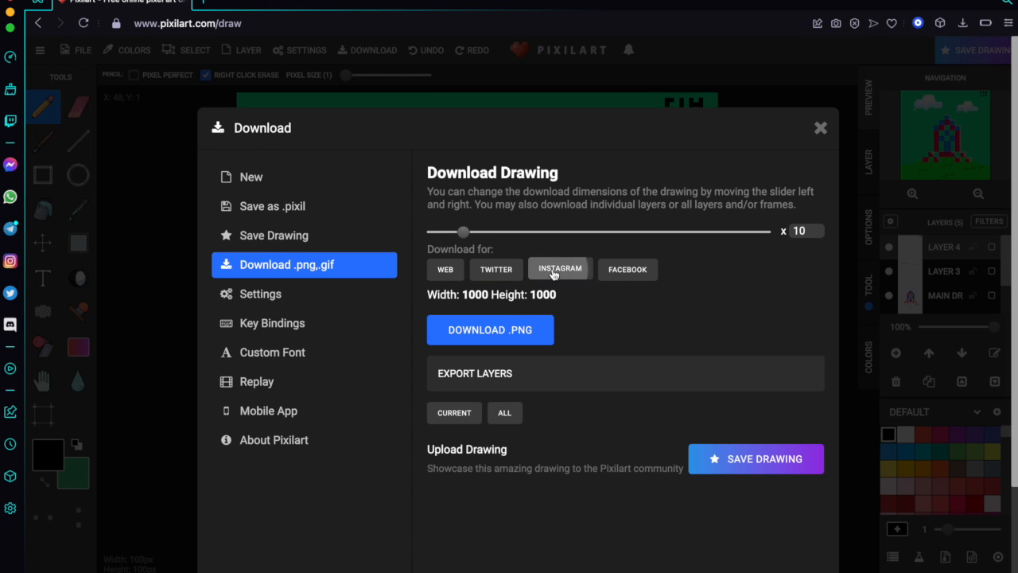
click(639, 270)
click(501, 270)
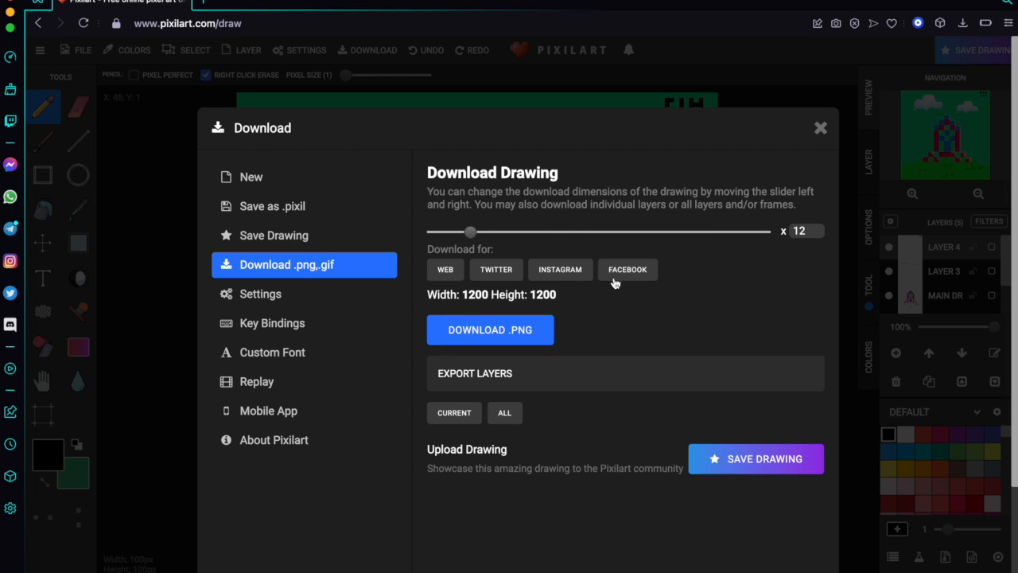
click(447, 270)
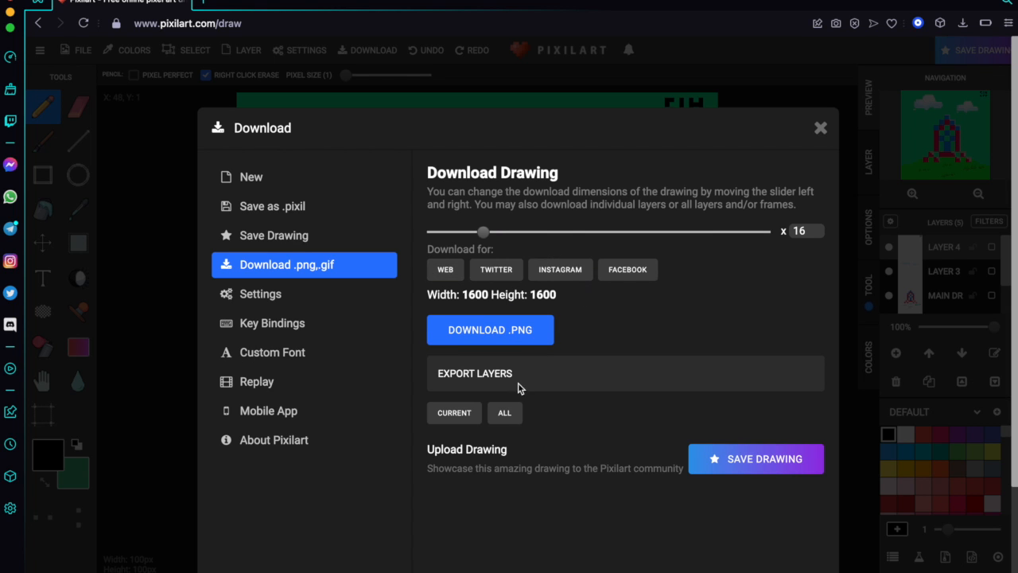
Step: Download the drawing as a PNG named nft_crypto_122 into the NFTS folder inside Crypto Express
click(508, 330)
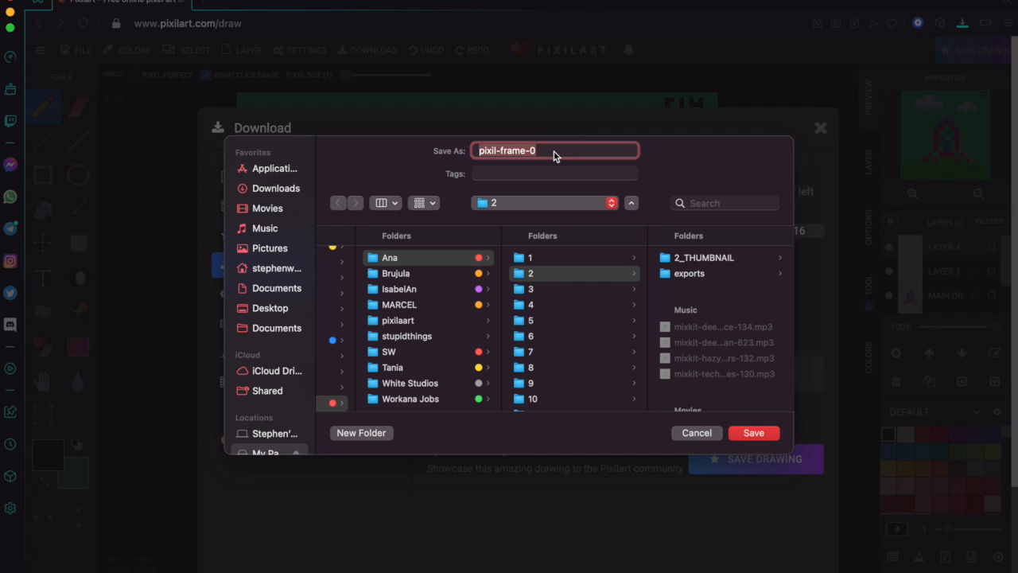
text(nft_crypto_122)
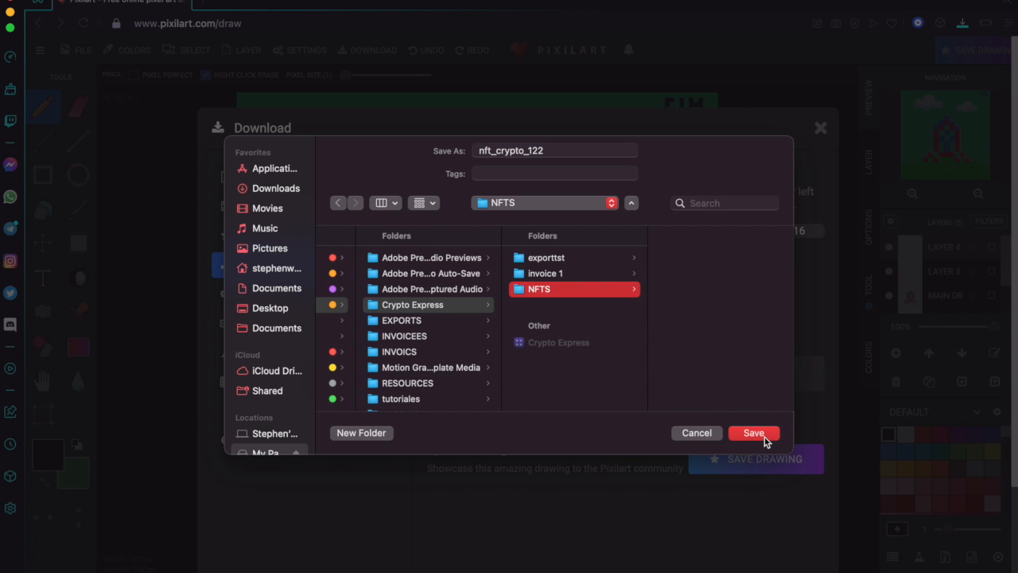
click(765, 437)
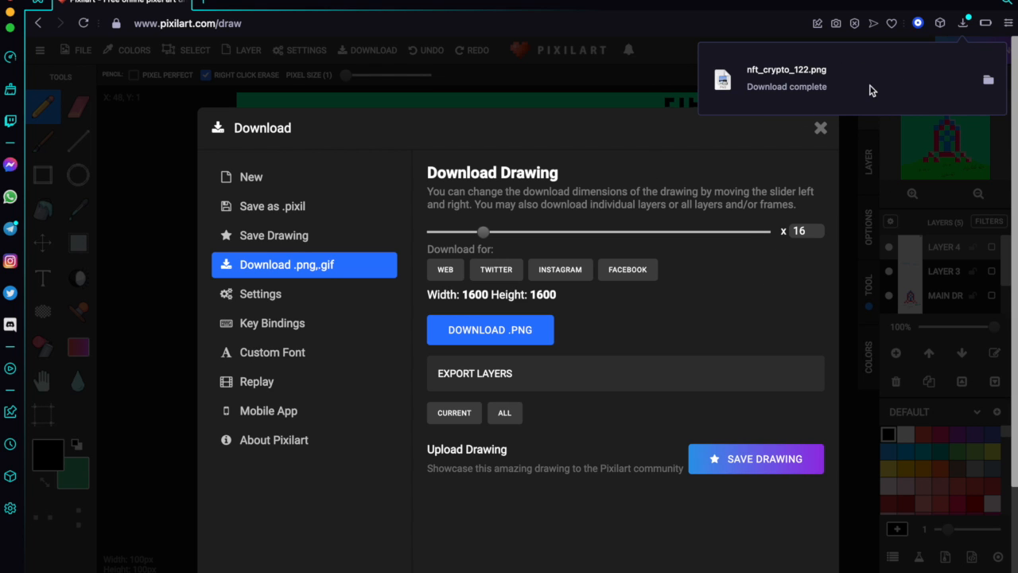
Step: Close the download options and return to the drawing
click(820, 128)
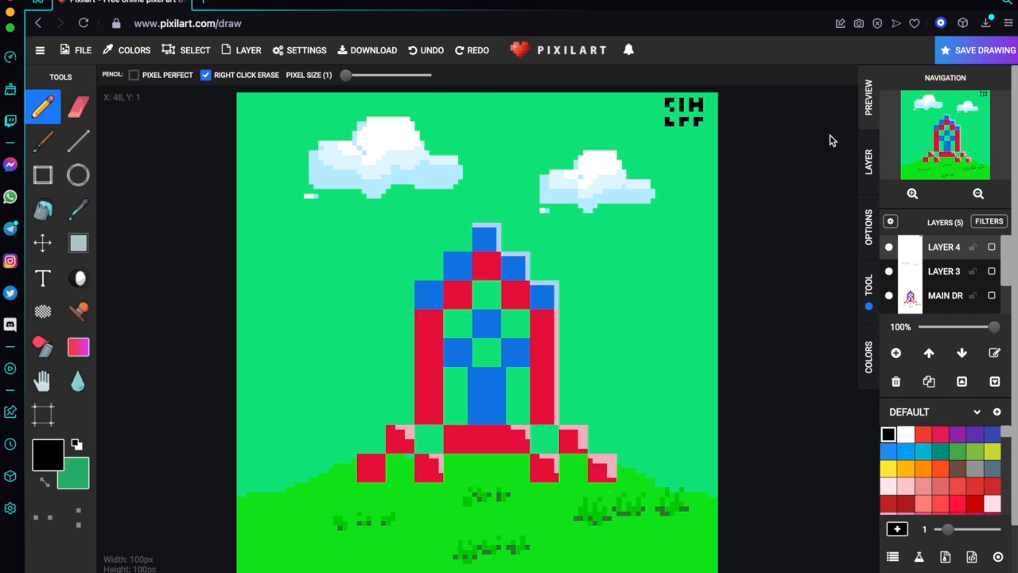
mouse_move(51, 61)
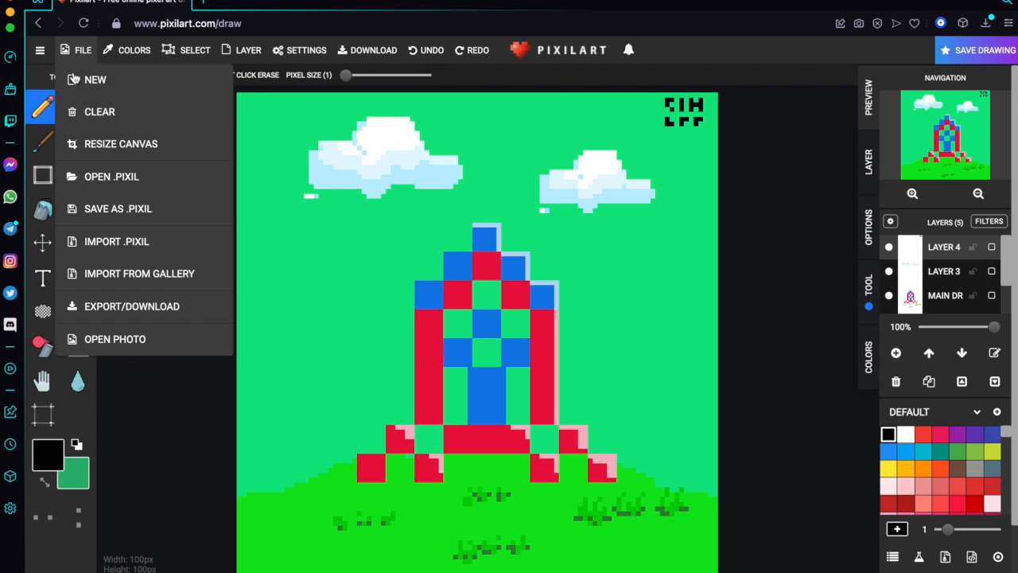
click(50, 83)
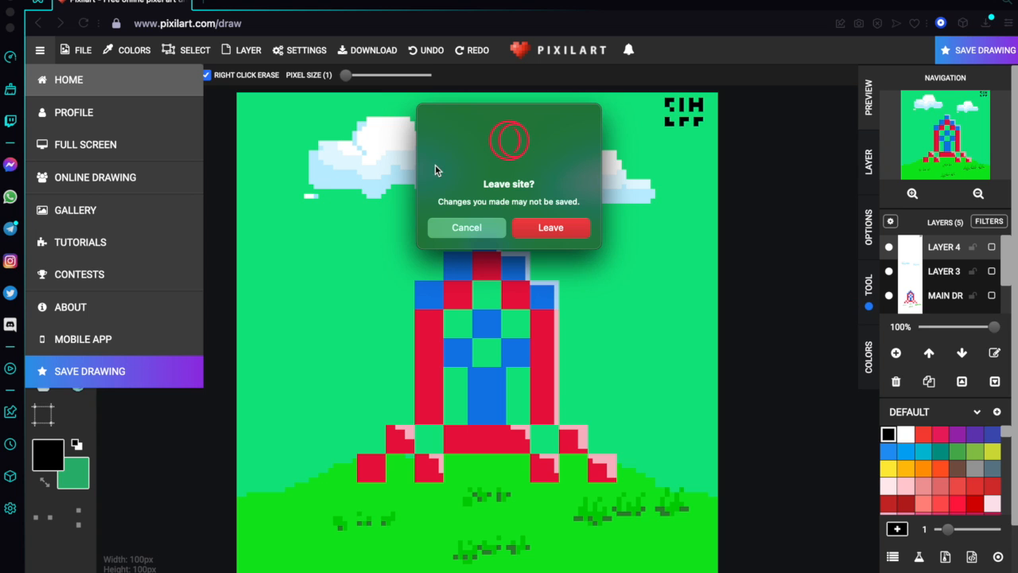
click(467, 229)
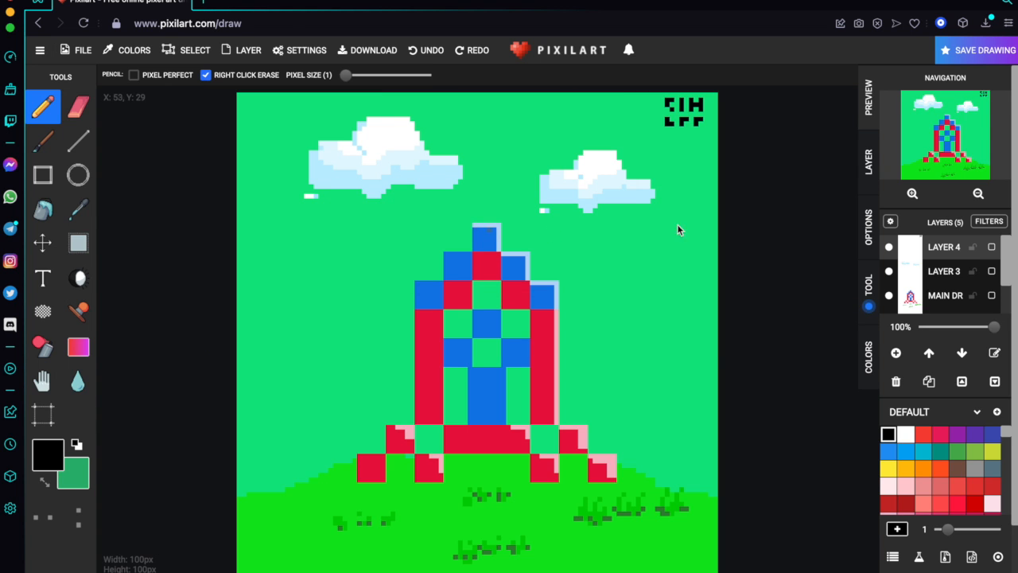
Step: Open the form for saving the drawing online and enter gt122 as its title
click(982, 51)
click(522, 252)
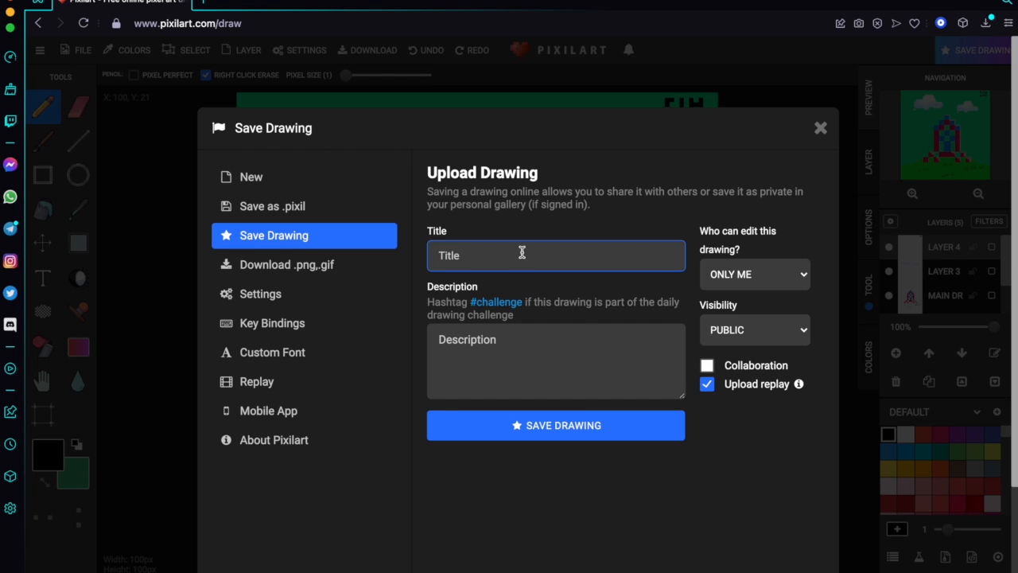
text(gt12)
key(BackSpace)
text(122)
Step: Upload the drawing with editing set to Only Me and visibility Public, and save its PNG copy as pixilart-drawing in the NFTS folder
click(790, 274)
click(788, 275)
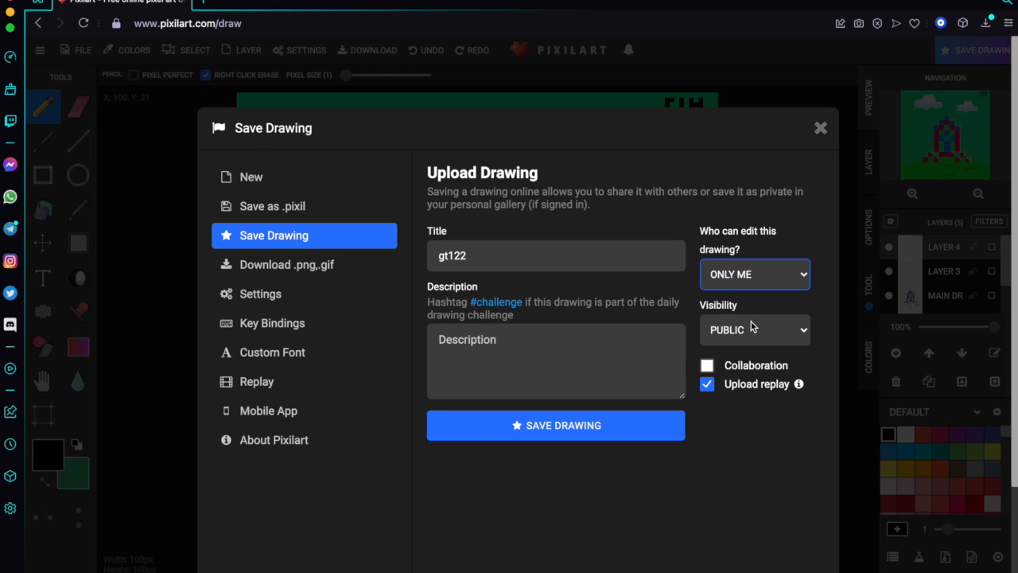
click(753, 324)
click(774, 332)
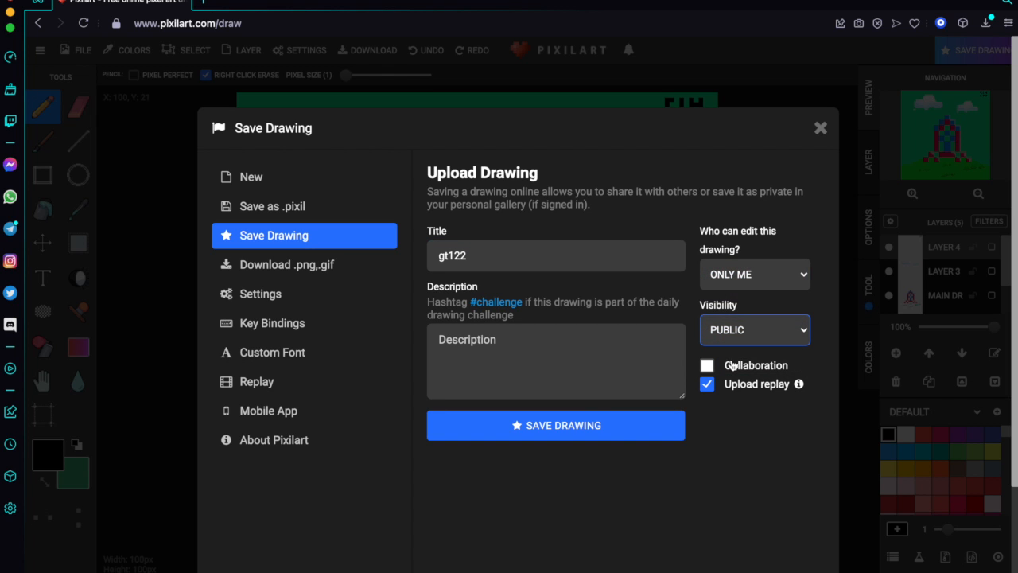
click(609, 434)
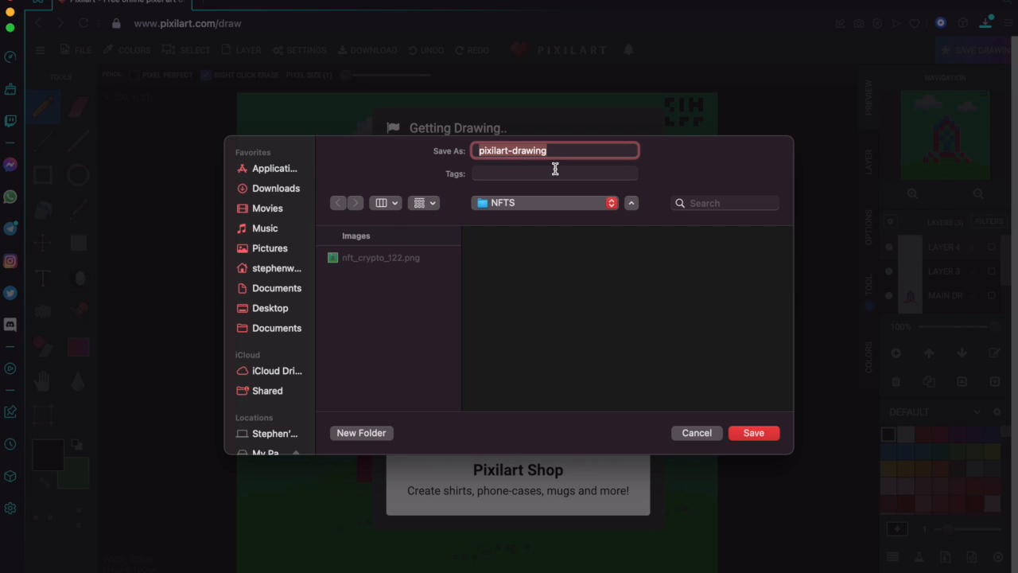
key(Return)
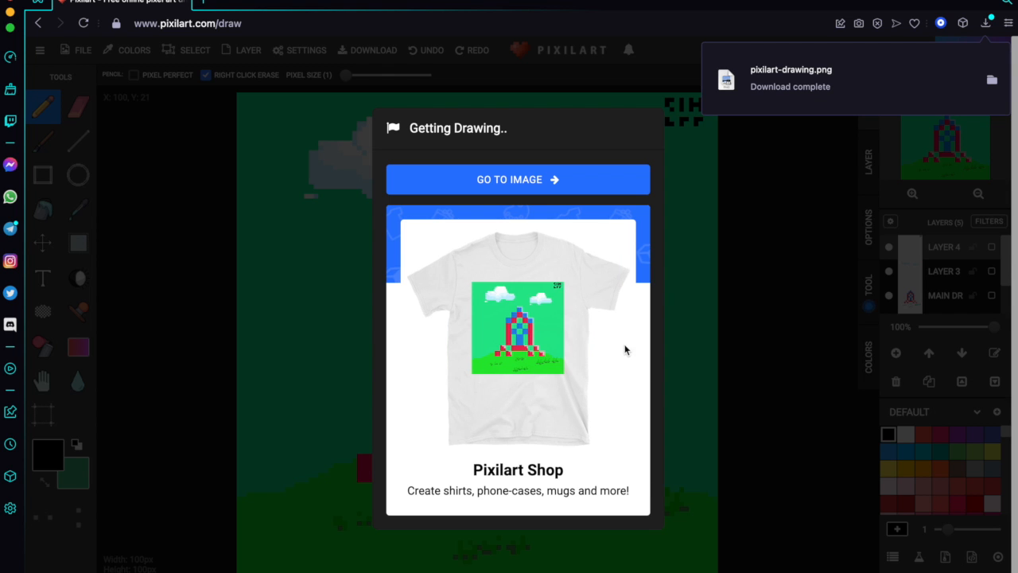
Step: Open the Pixilart Shop for the saved drawing, look through the product categories and view the pillow styles
click(500, 272)
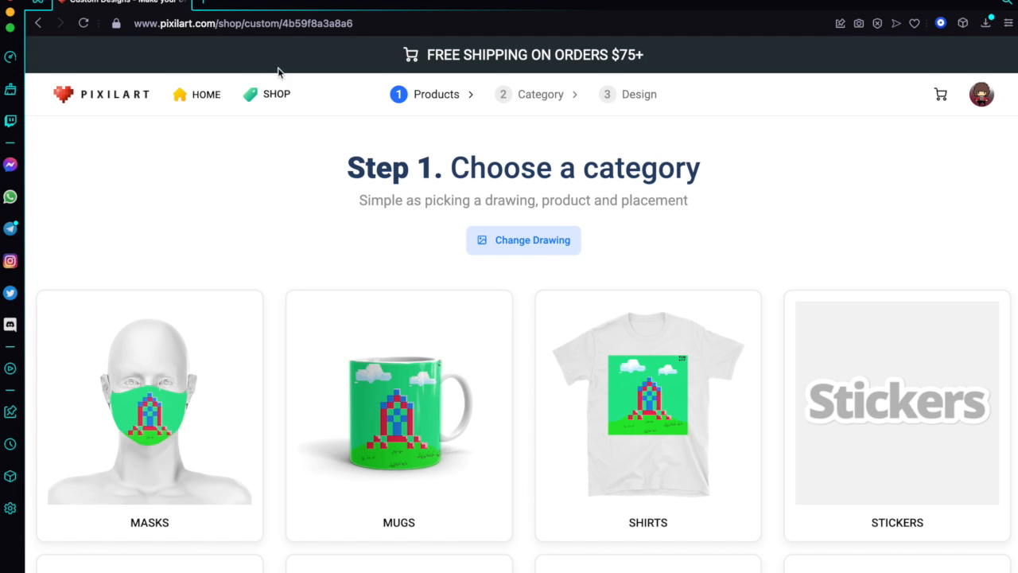
scroll(422, 220, down, 4)
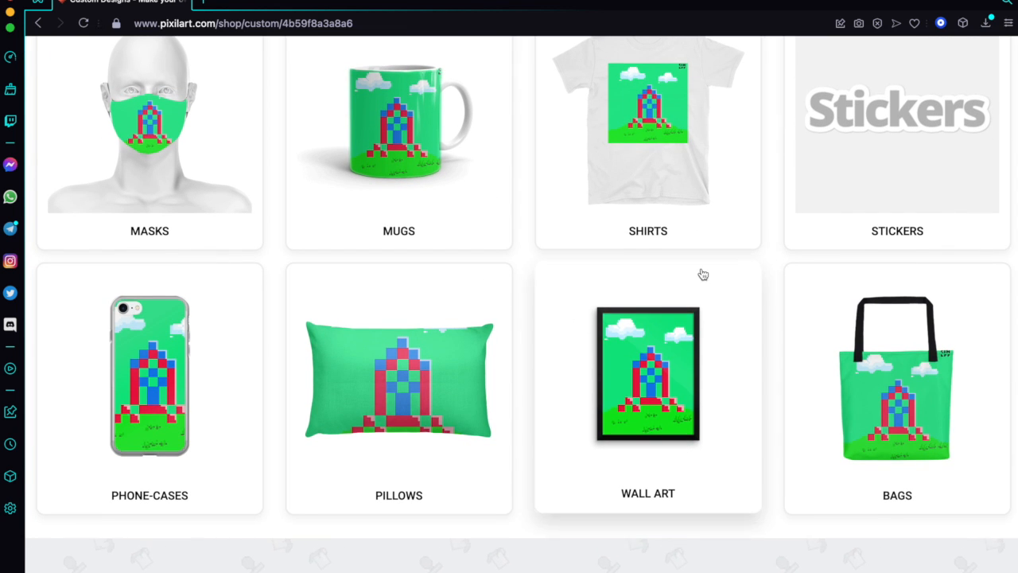
scroll(564, 275, down, 3)
click(457, 233)
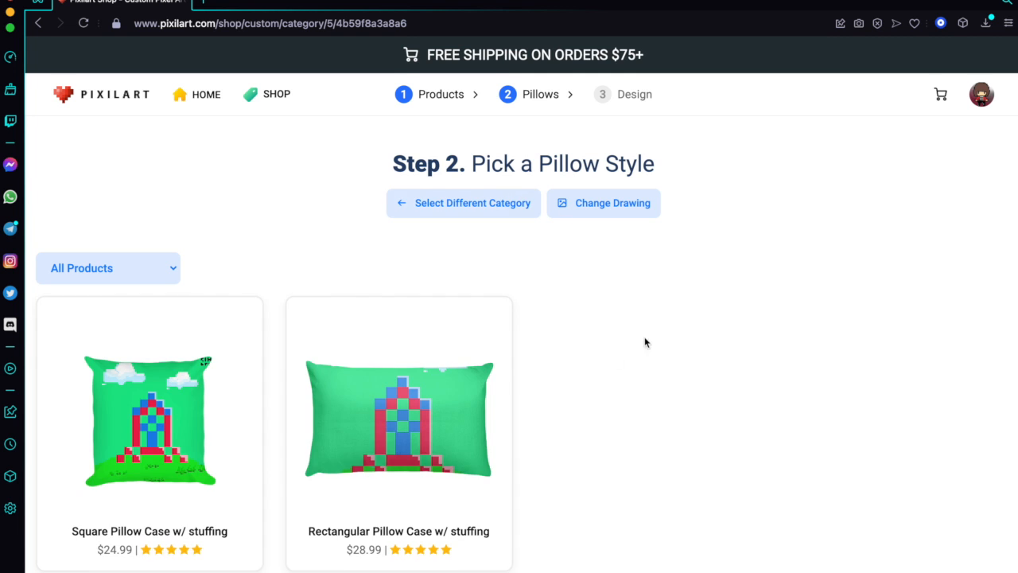